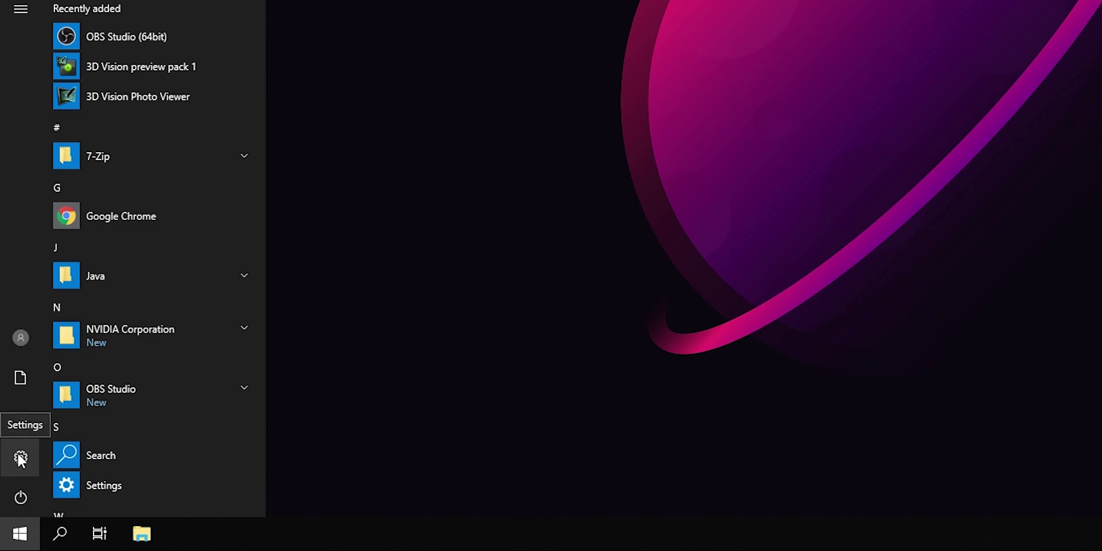
# Step: In the Windows Update settings, check for new updates and open the update history
pyautogui.rightClick(20, 534)
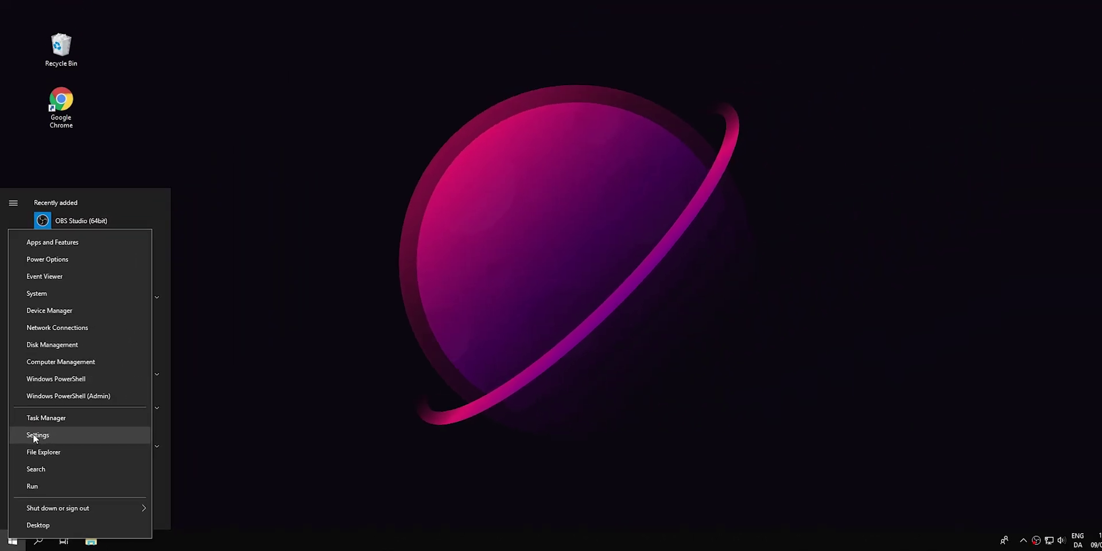
pyautogui.click(60, 332)
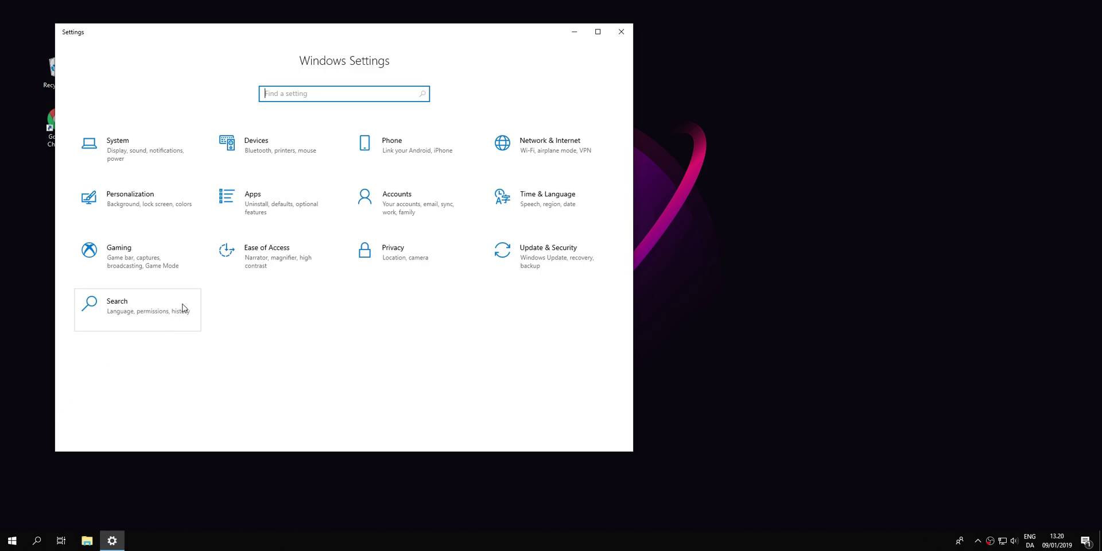
pyautogui.click(597, 32)
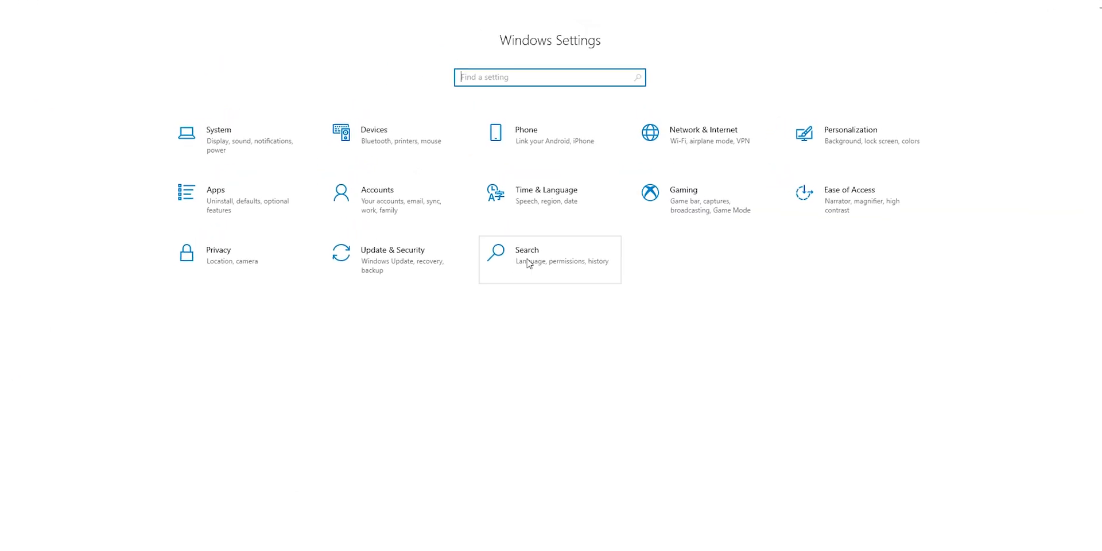
pyautogui.click(410, 238)
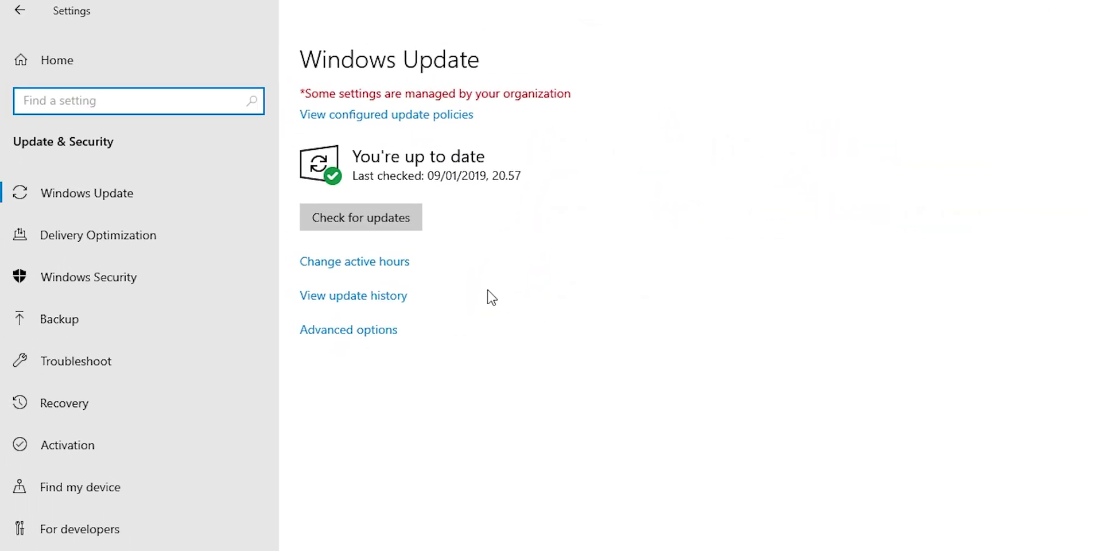
pyautogui.click(127, 191)
pyautogui.click(91, 189)
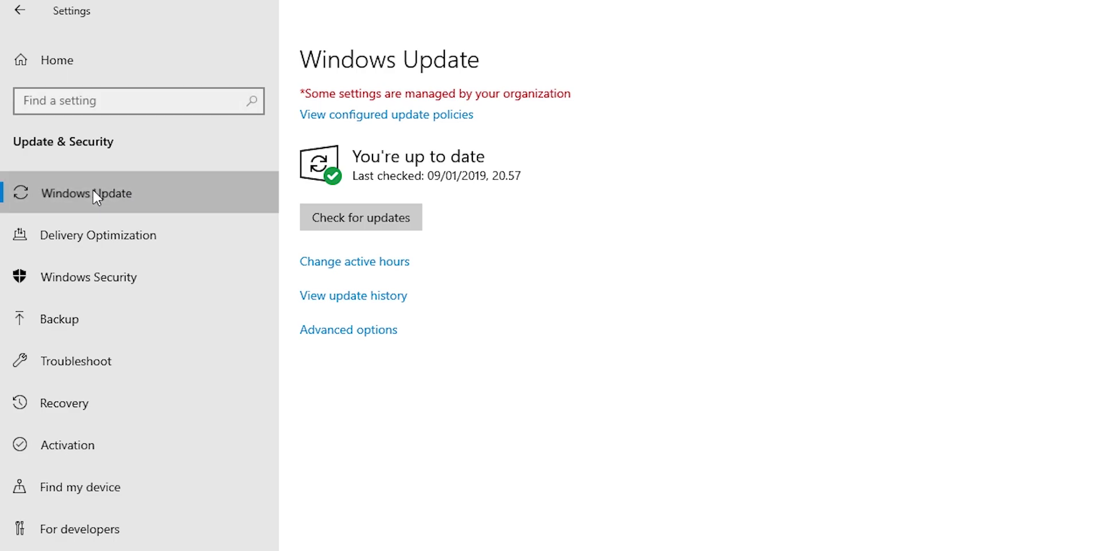
pyautogui.click(362, 215)
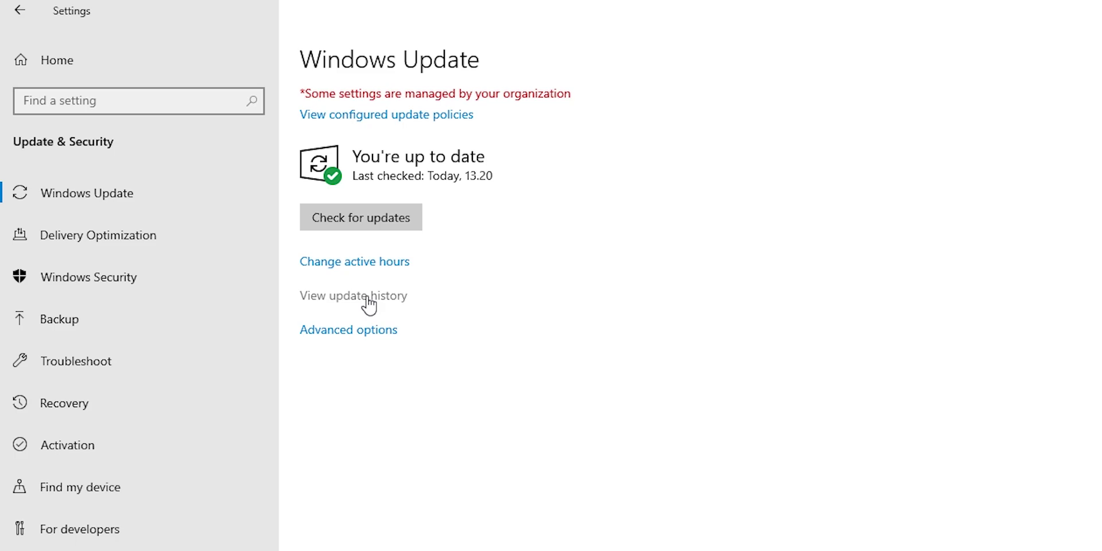
pyautogui.click(366, 297)
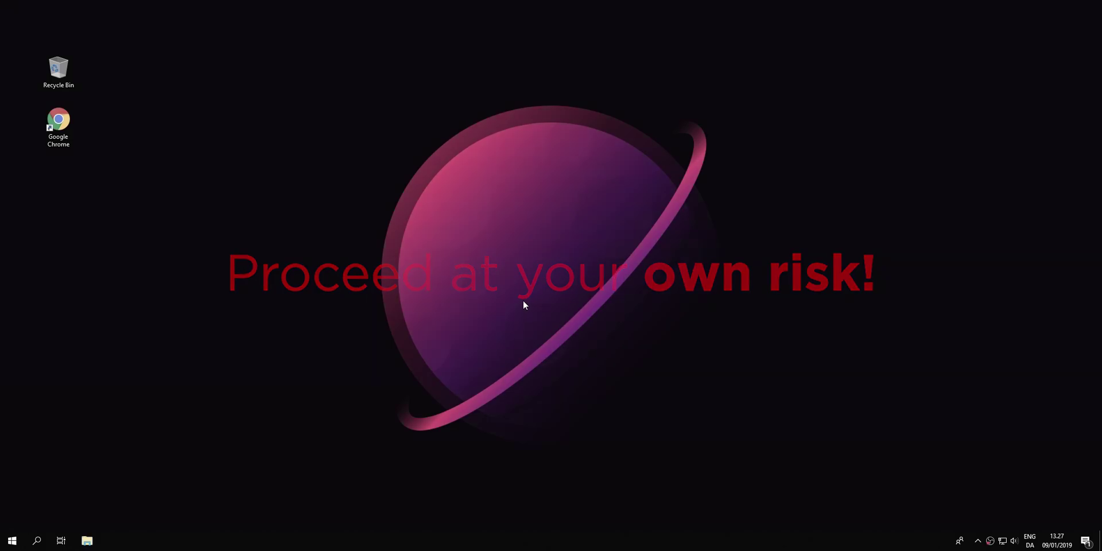
# Step: Open the System Protection settings of System Properties by way of Control Panel's System and Security category
pyautogui.click(39, 540)
pyautogui.write('control')
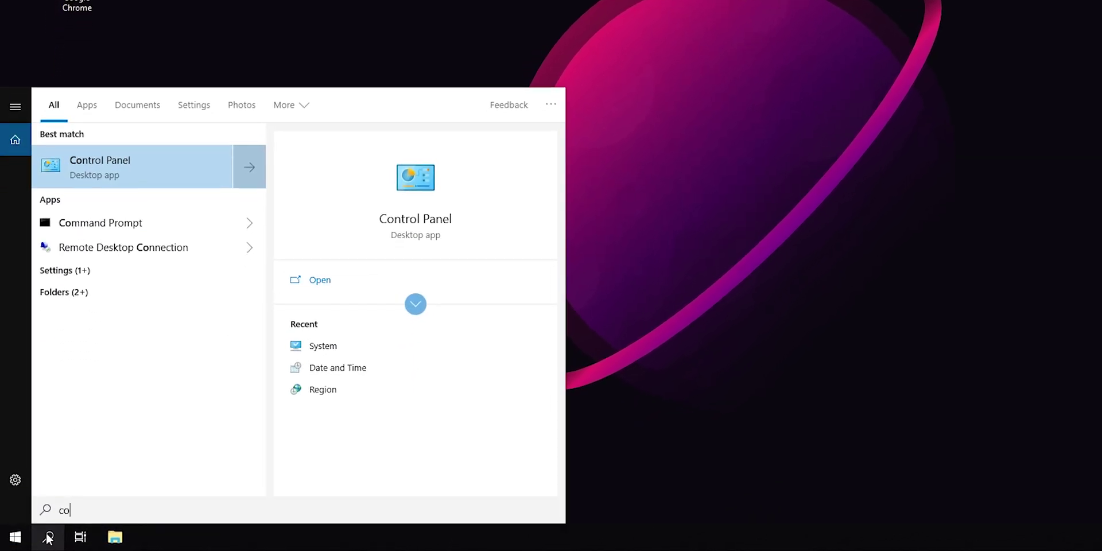
pyautogui.write(' panel')
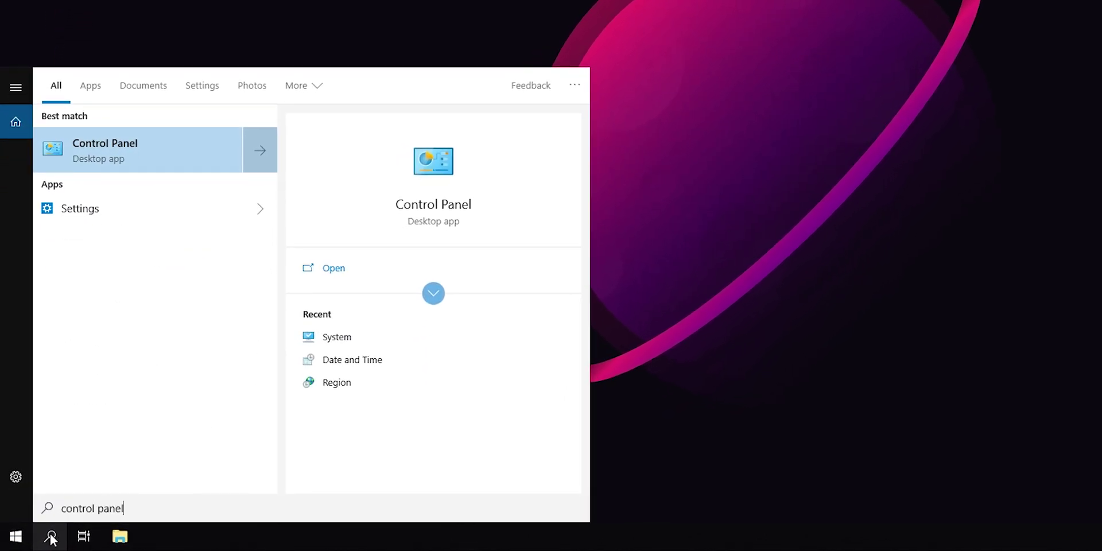
pyautogui.click(126, 161)
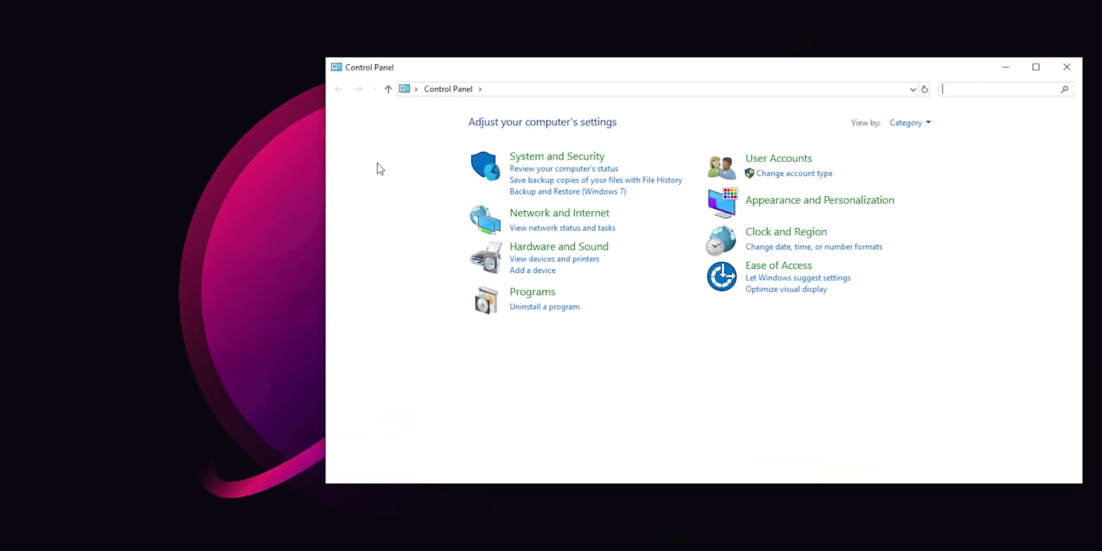
pyautogui.click(513, 151)
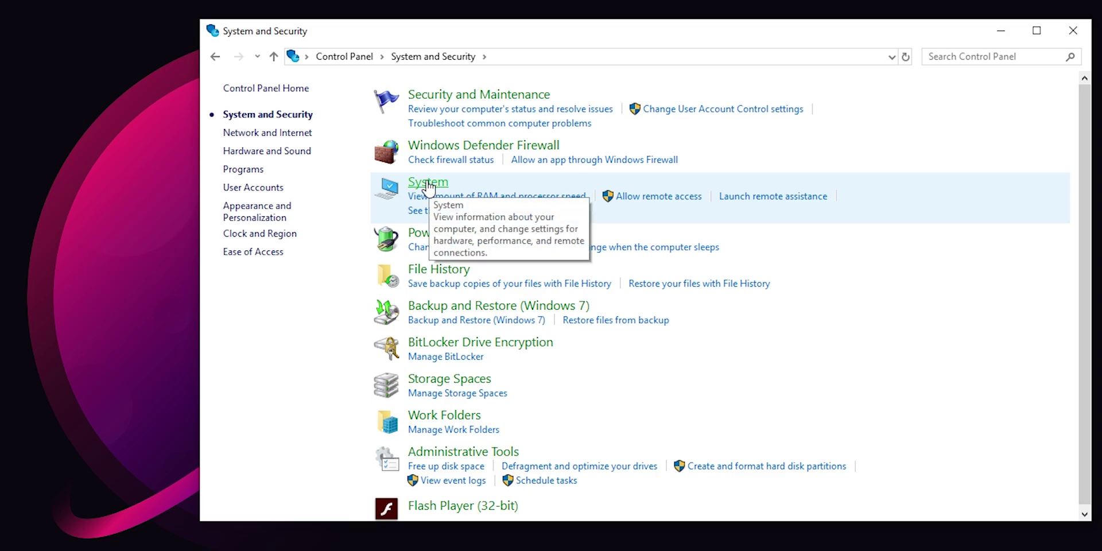
pyautogui.click(428, 184)
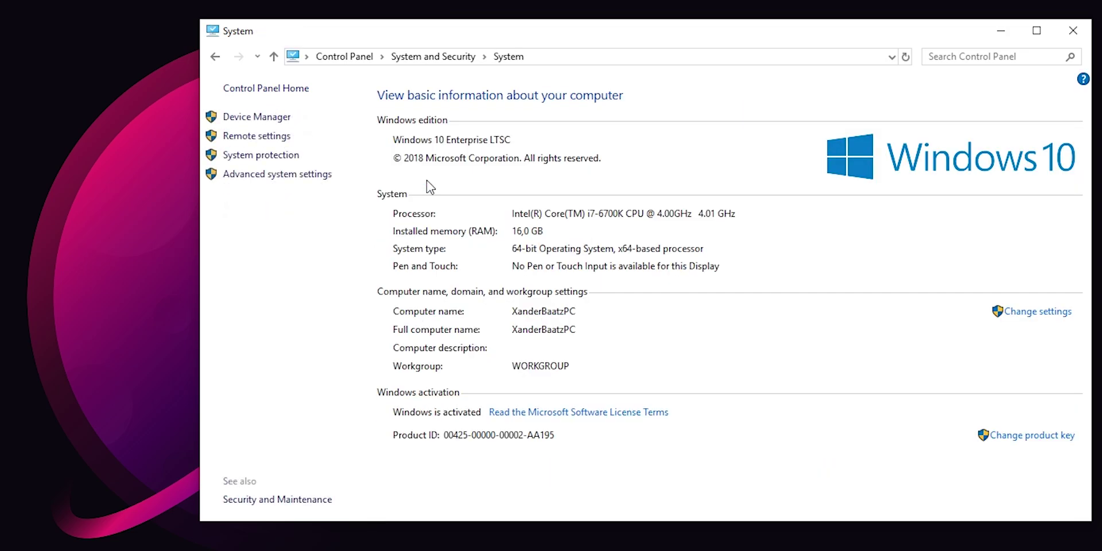
pyautogui.click(275, 176)
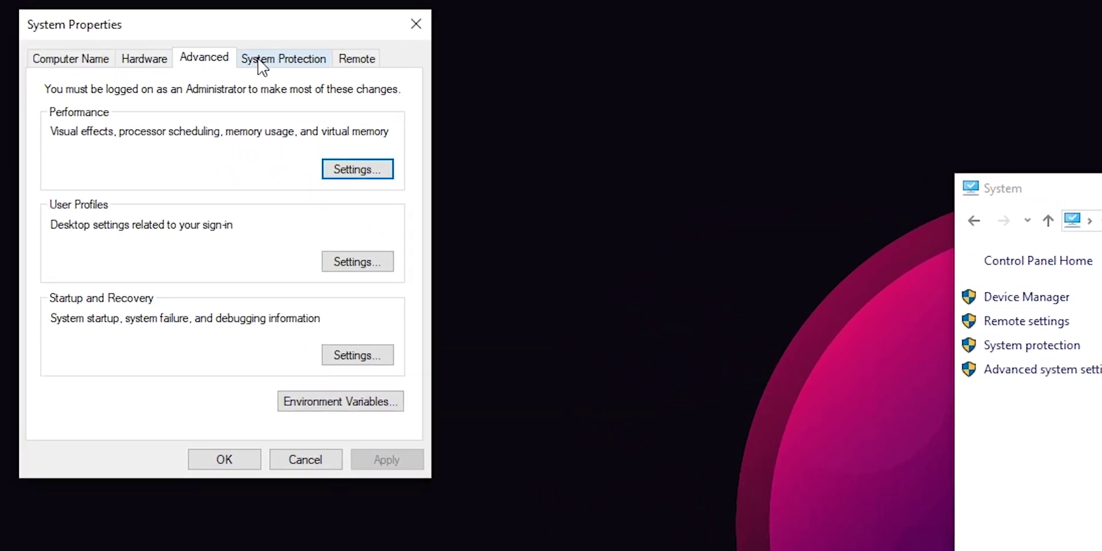
pyautogui.click(285, 63)
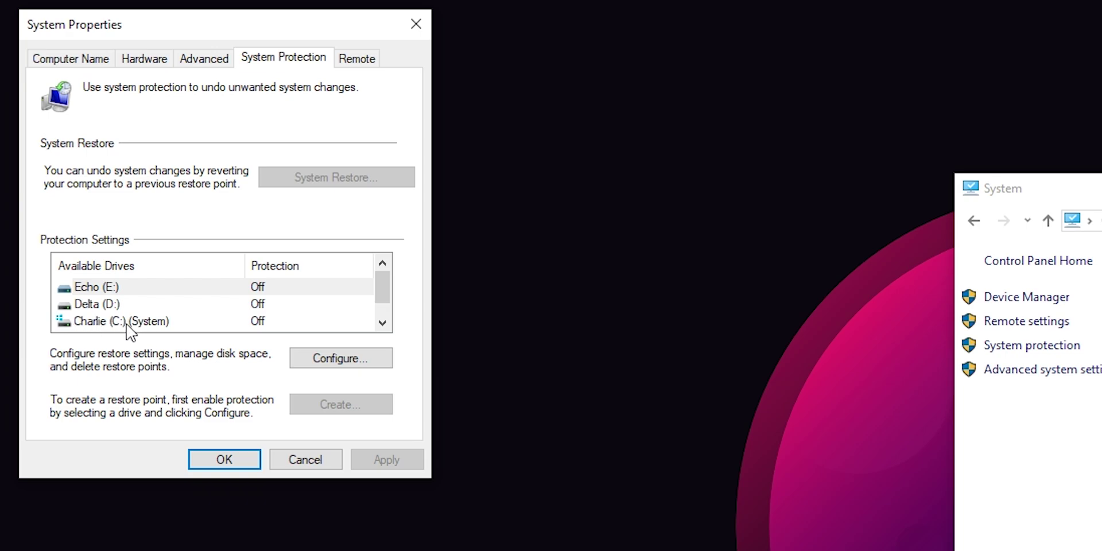
# Step: Turn on system protection for the Charlie (C:) system drive with a maximum disk usage of 5%
pyautogui.click(277, 322)
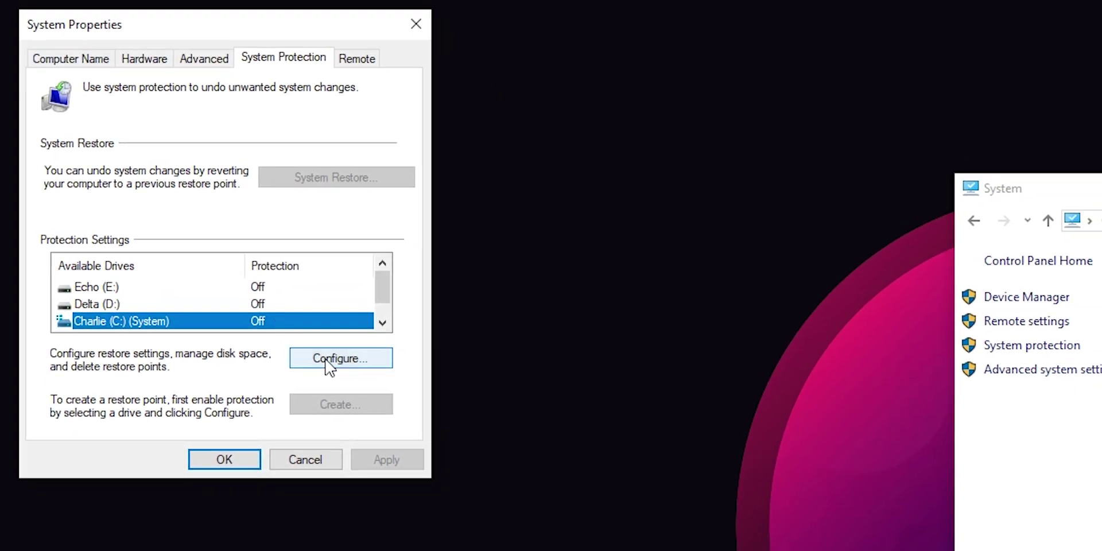
pyautogui.click(375, 343)
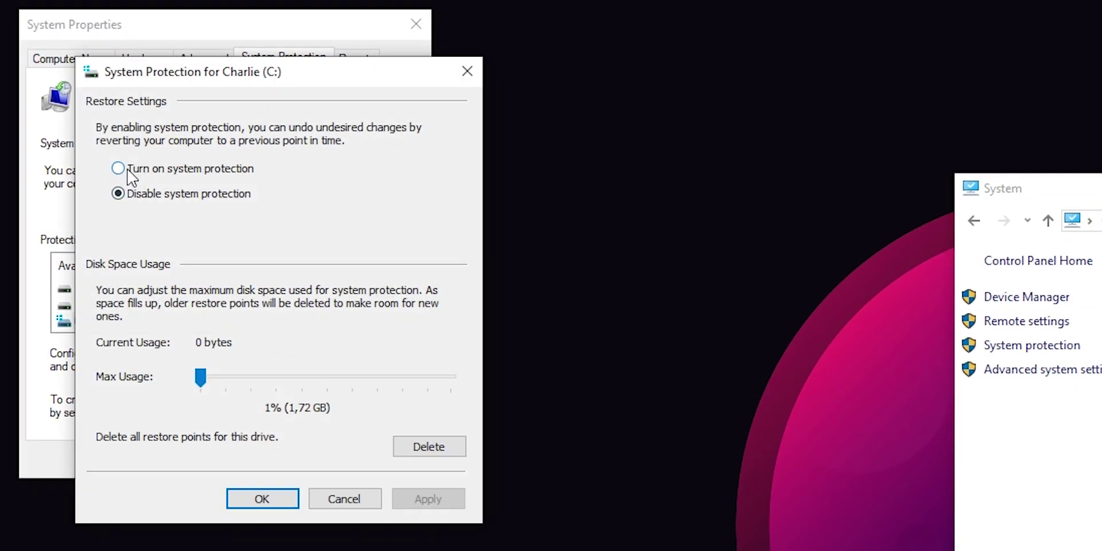
pyautogui.click(132, 172)
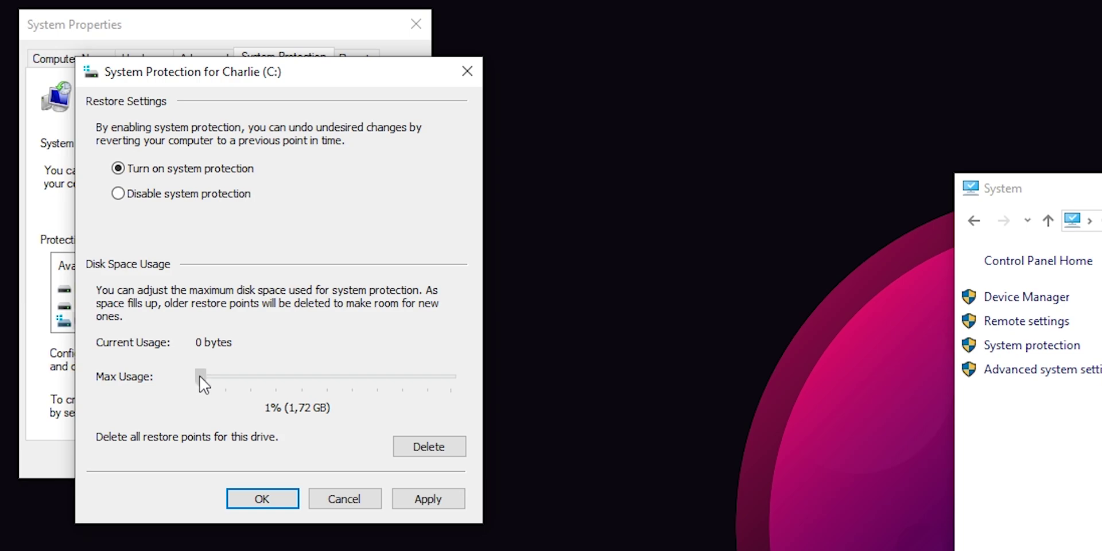
pyautogui.moveTo(201, 377); pyautogui.dragTo(211, 376)
pyautogui.click(427, 504)
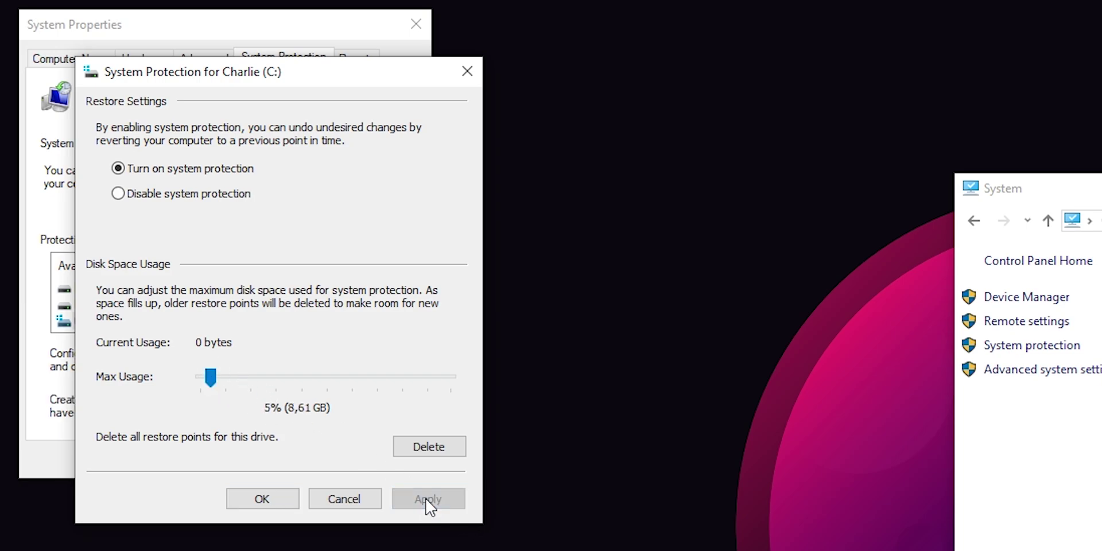
pyautogui.click(267, 506)
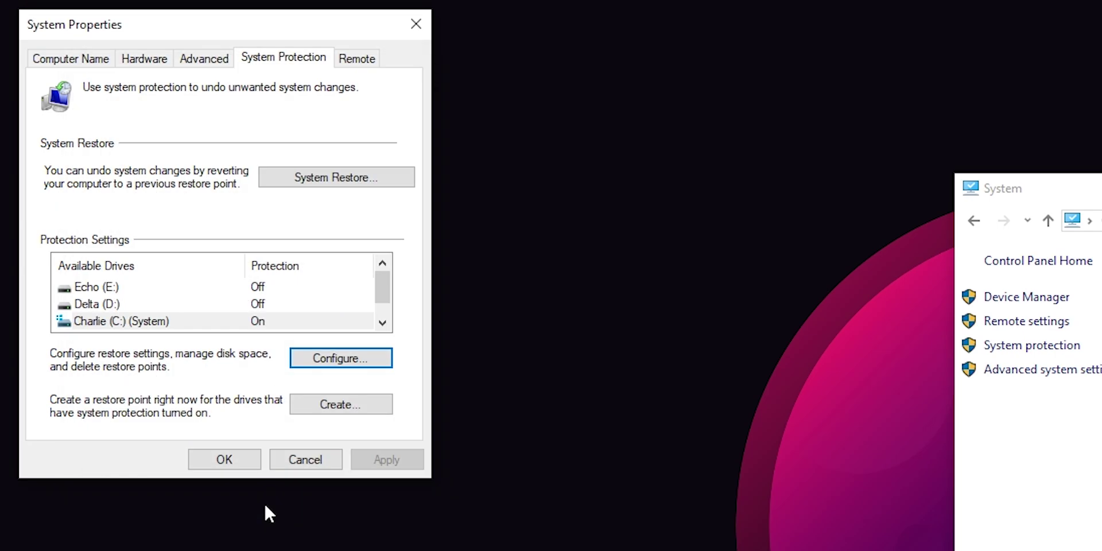
# Step: Create a restore point described as "restore point" and close System Properties
pyautogui.click(348, 410)
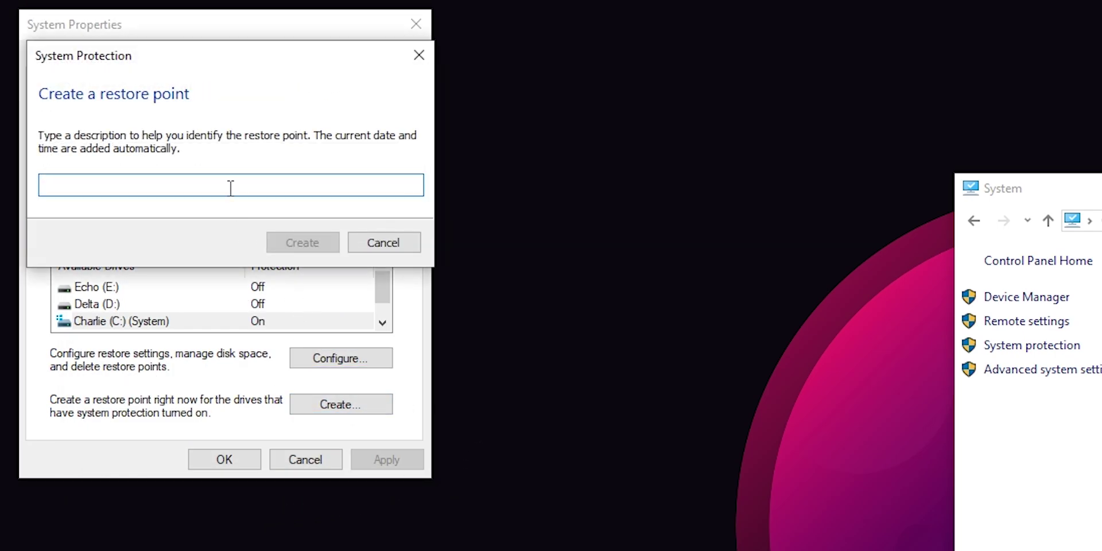
pyautogui.write('restore point')
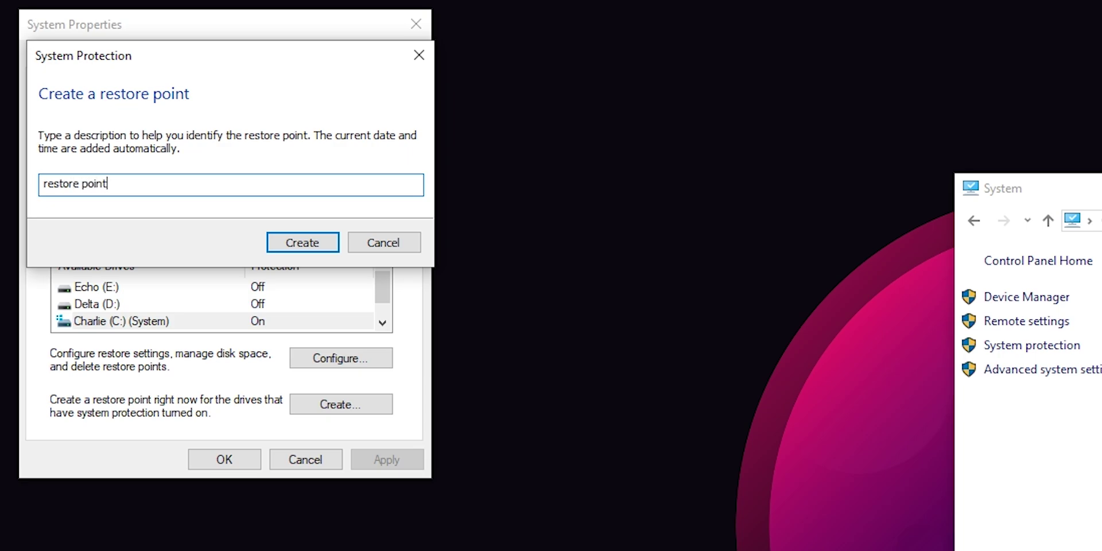
pyautogui.click(301, 242)
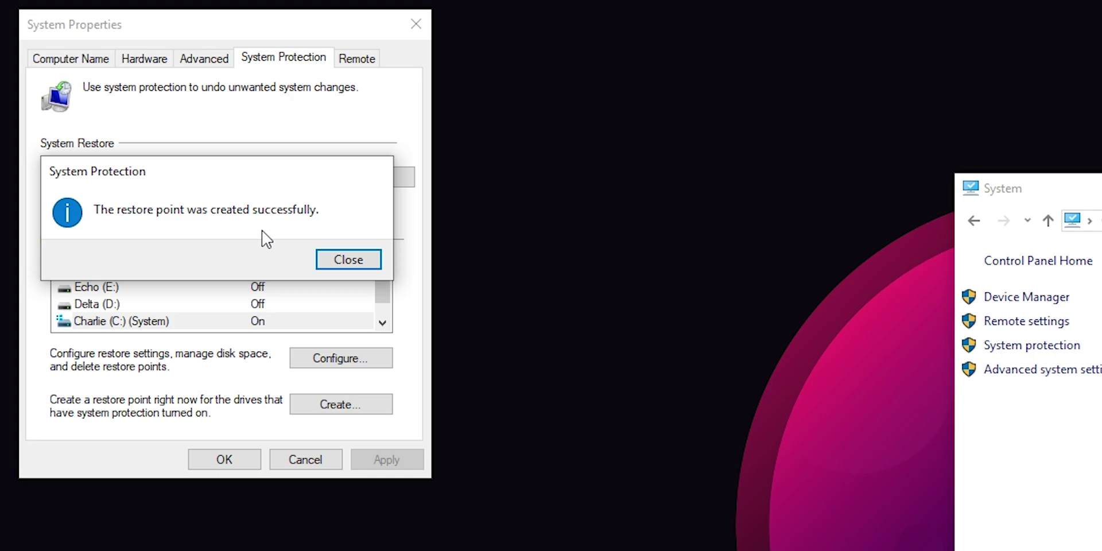
pyautogui.click(363, 263)
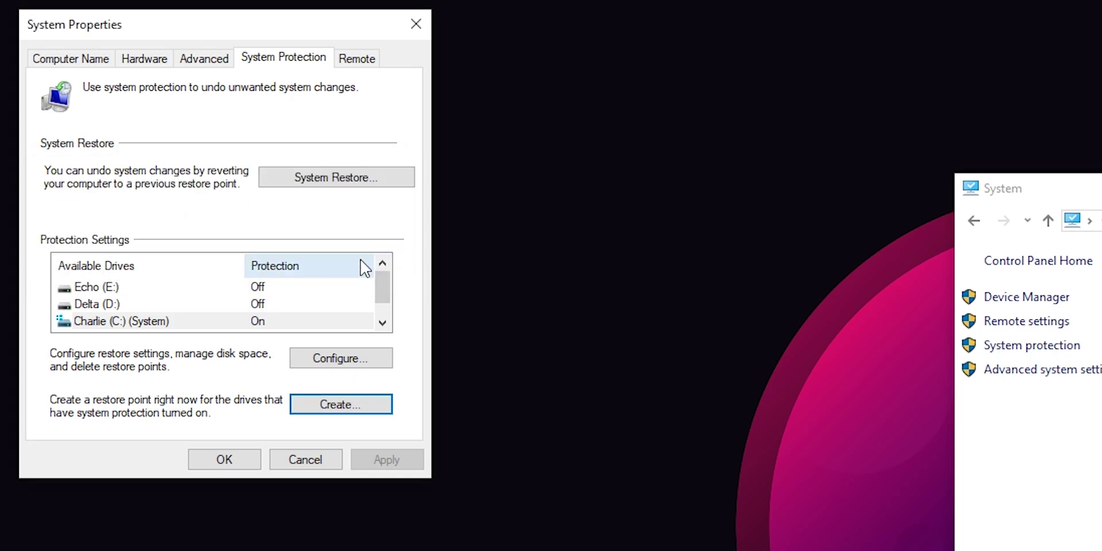
pyautogui.click(230, 461)
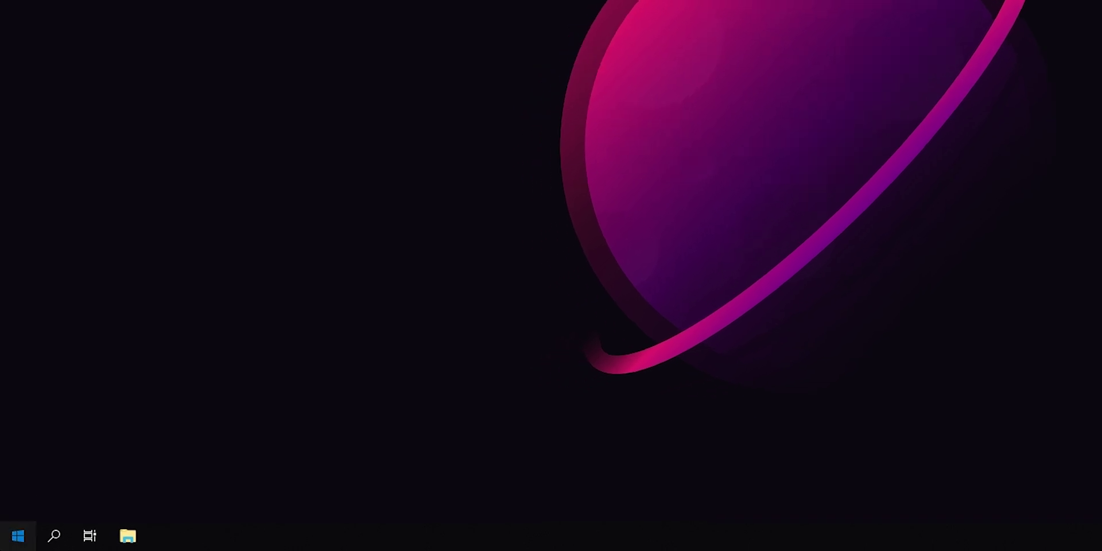
# Step: In Windows' Notifications & actions settings, turn off lock-screen notifications, lock-screen reminders and VoIP calls, and the AutoPlay and Settings senders
pyautogui.click(18, 536)
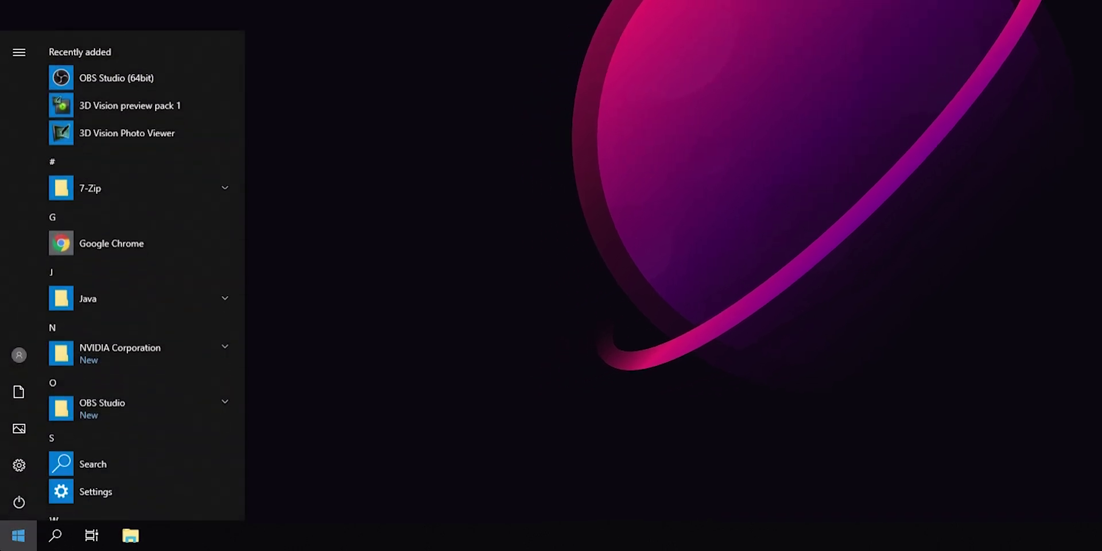
pyautogui.click(19, 465)
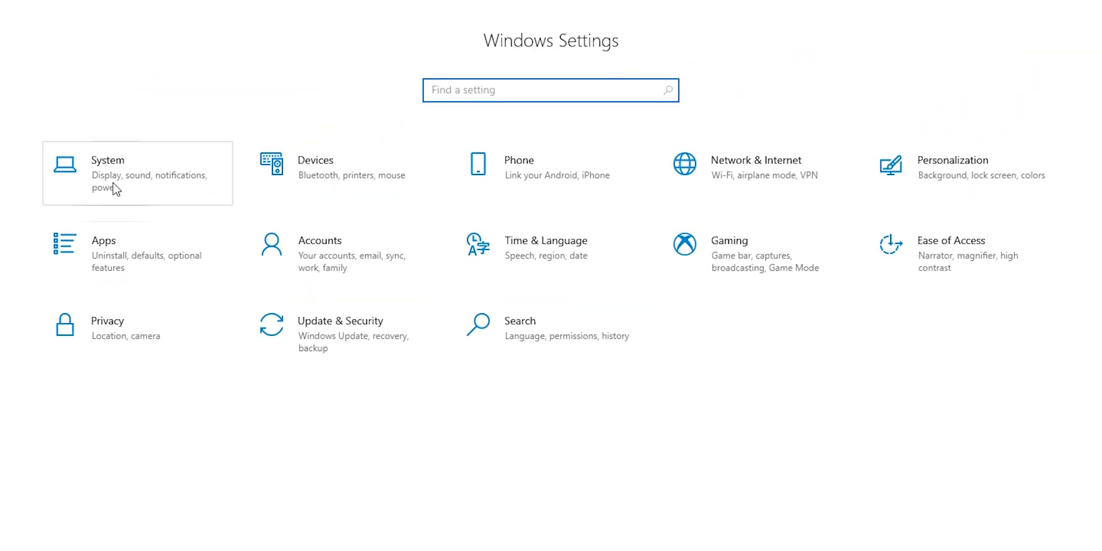
pyautogui.click(117, 188)
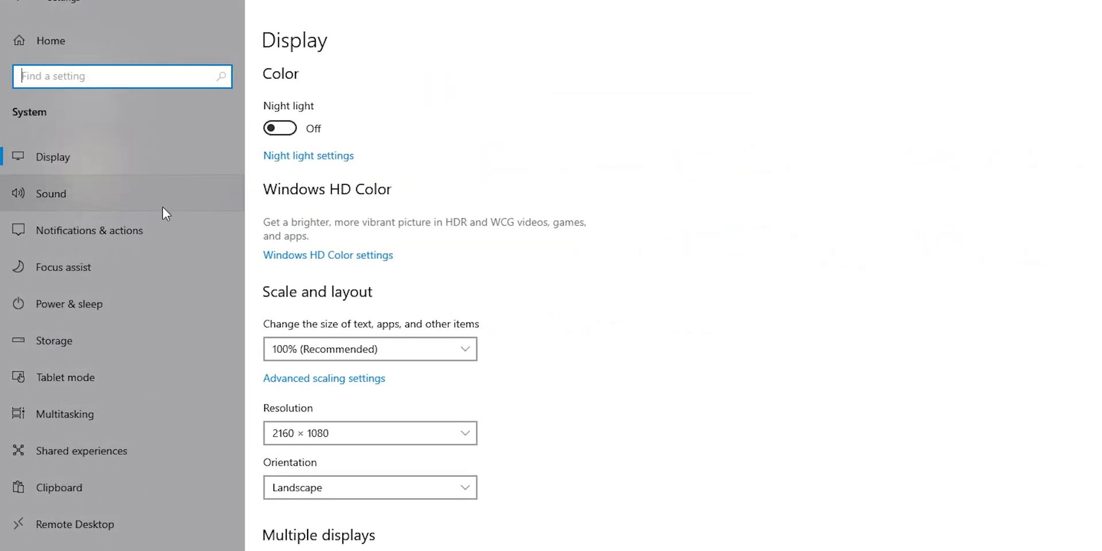
pyautogui.click(88, 235)
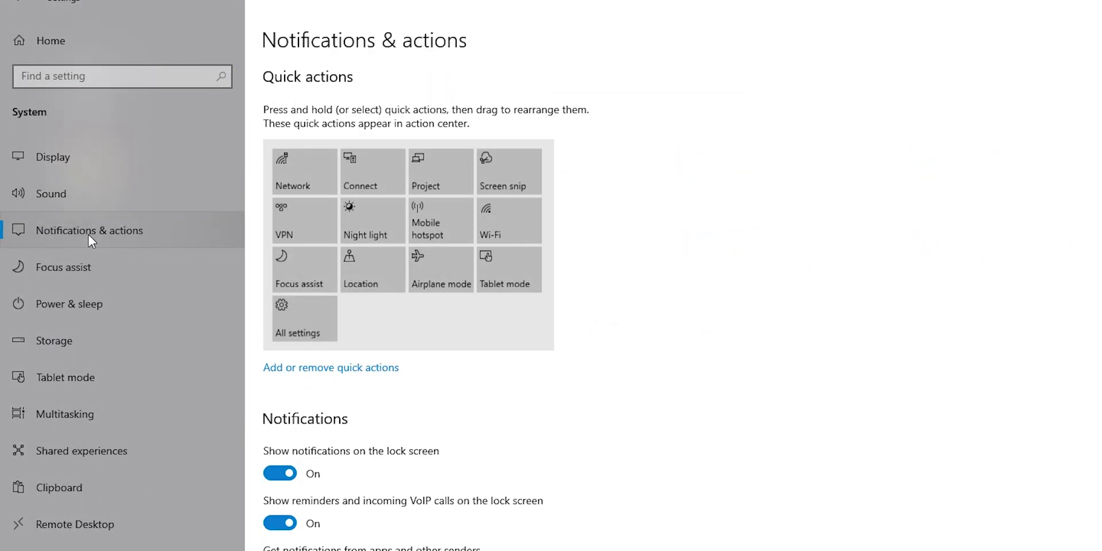
pyautogui.scroll(-2, 396, 254)
pyautogui.click(279, 180)
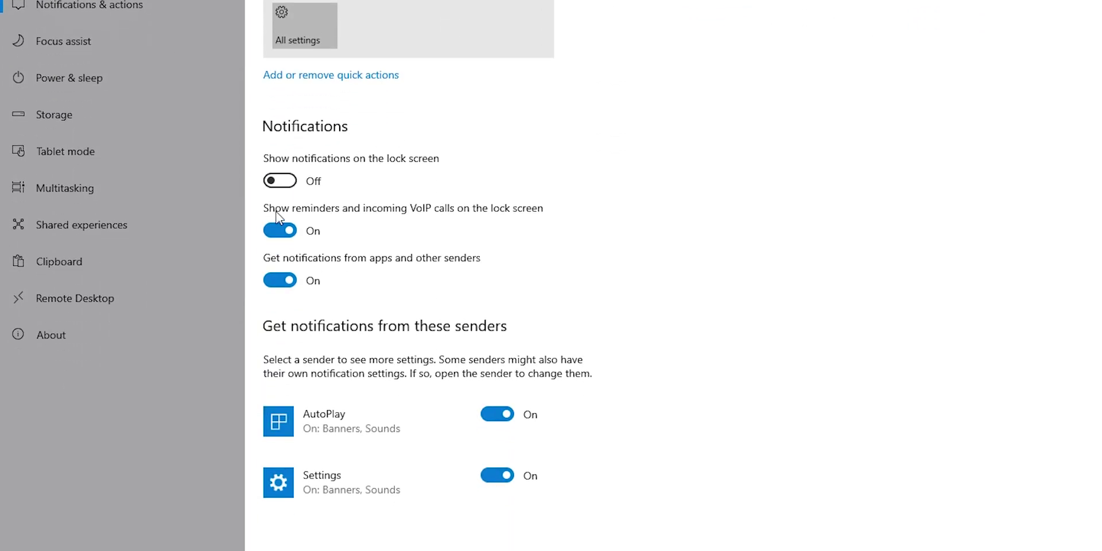
pyautogui.click(277, 230)
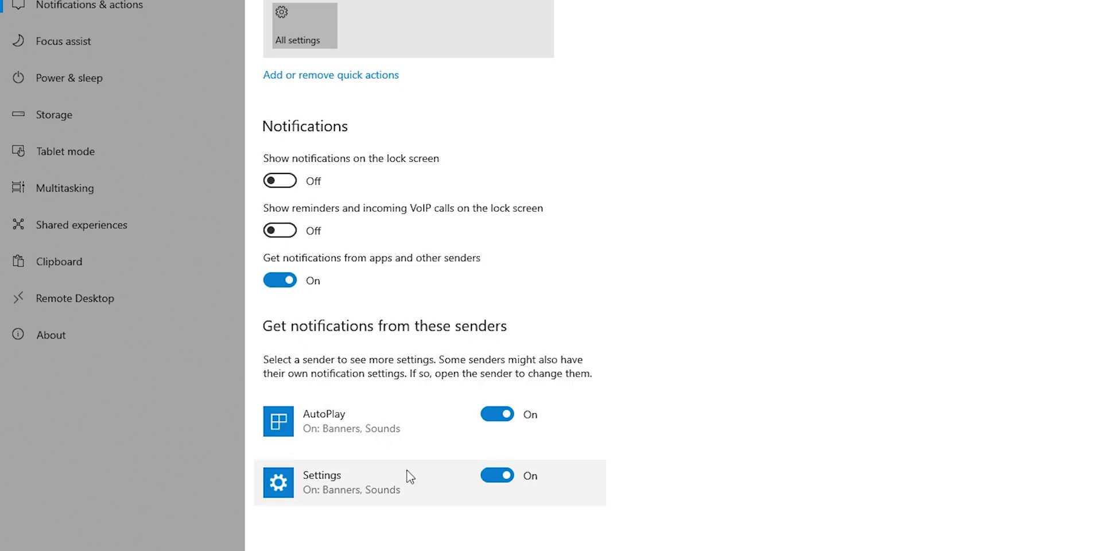
pyautogui.click(505, 475)
pyautogui.click(497, 414)
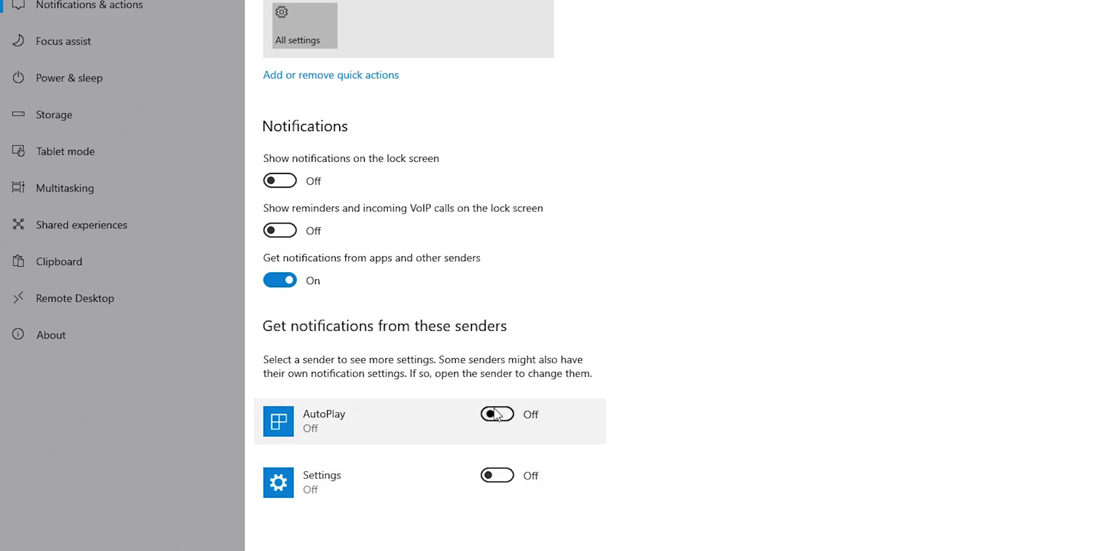
# Step: Turn off all the quick actions, from All settings and Network through Airplane mode and Tablet mode, and return to Notifications & actions
pyautogui.scroll(5, 497, 414)
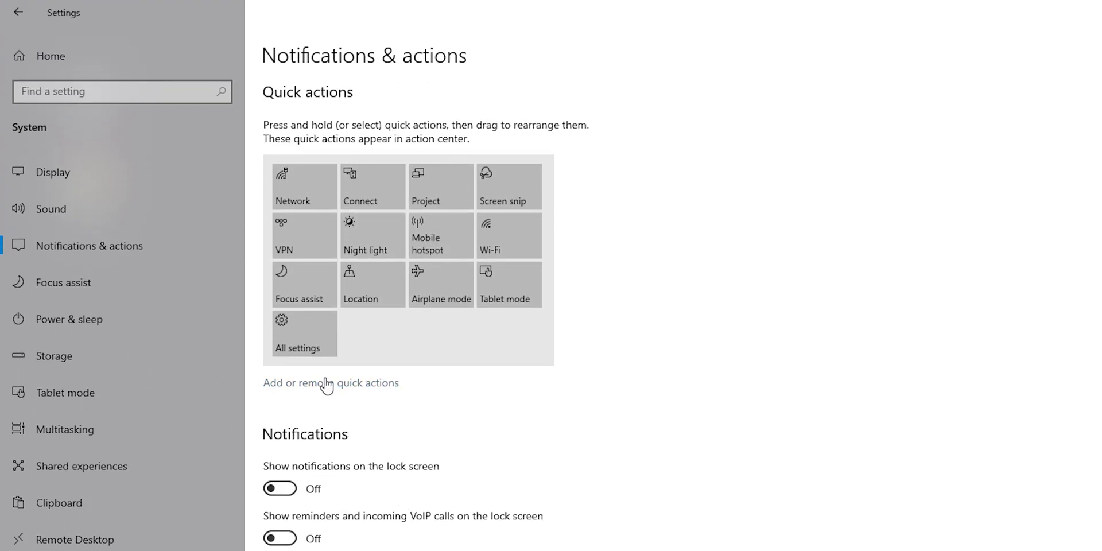
pyautogui.click(326, 384)
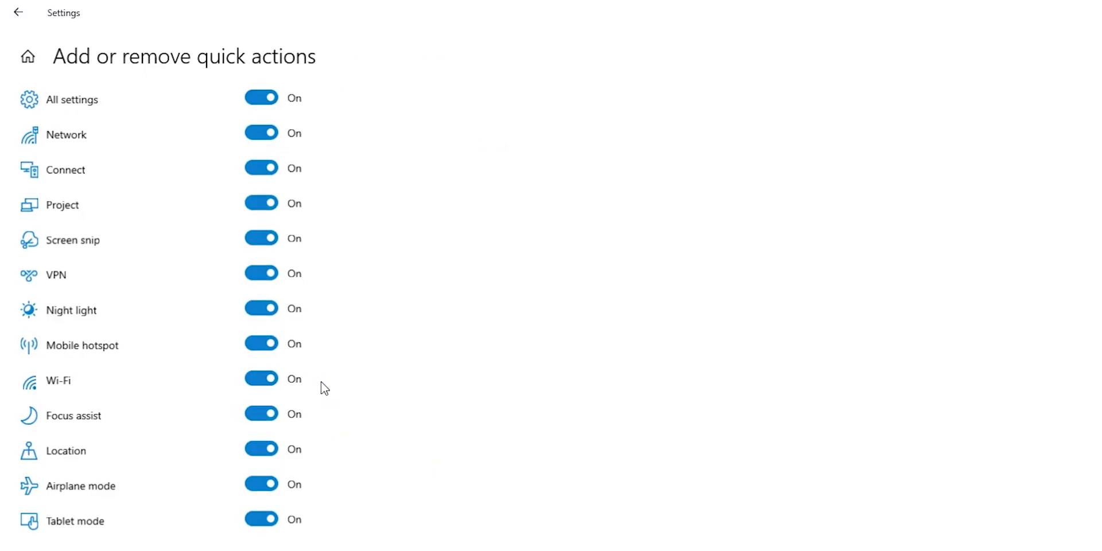
pyautogui.click(261, 520)
pyautogui.click(261, 485)
pyautogui.click(261, 449)
pyautogui.click(261, 414)
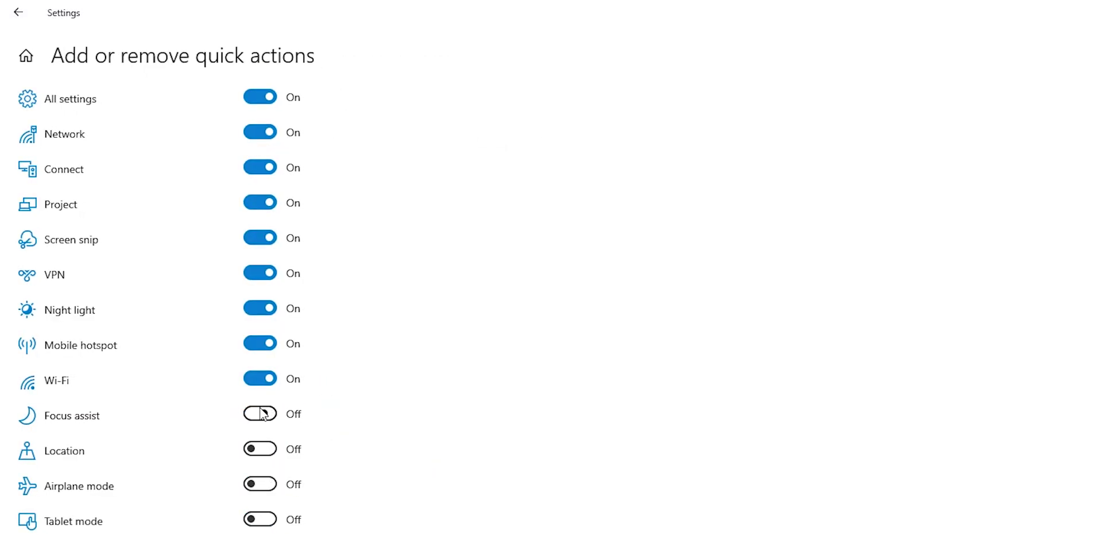
pyautogui.click(261, 379)
pyautogui.click(264, 344)
pyautogui.click(261, 309)
pyautogui.click(266, 274)
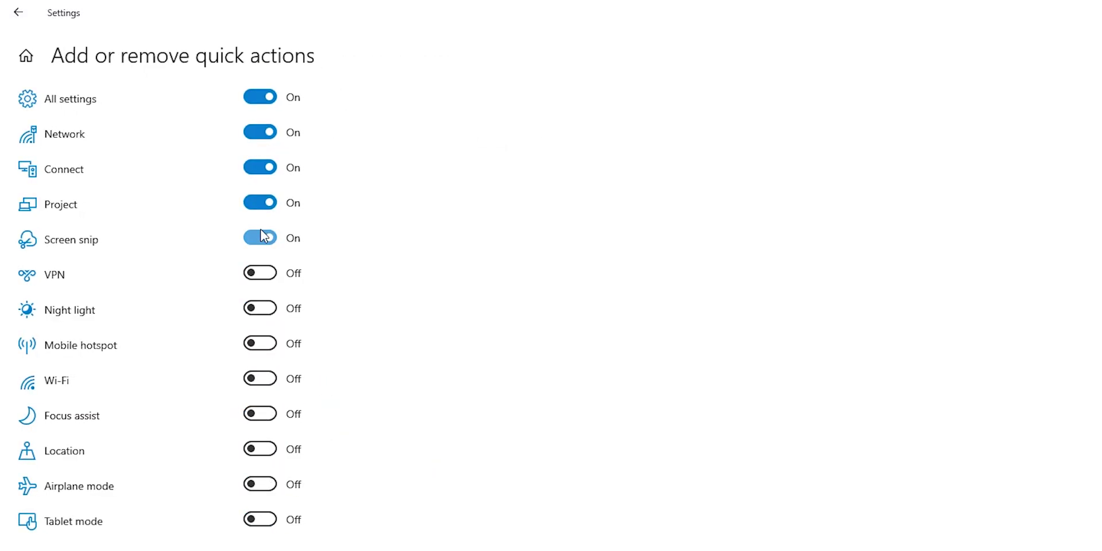
pyautogui.click(261, 167)
pyautogui.click(259, 133)
pyautogui.click(261, 97)
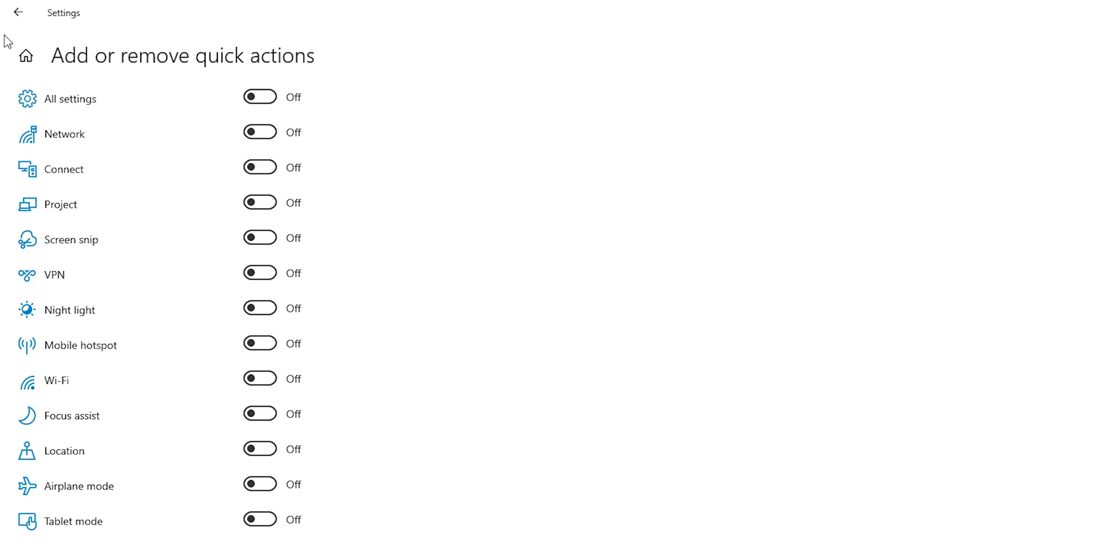
pyautogui.click(19, 13)
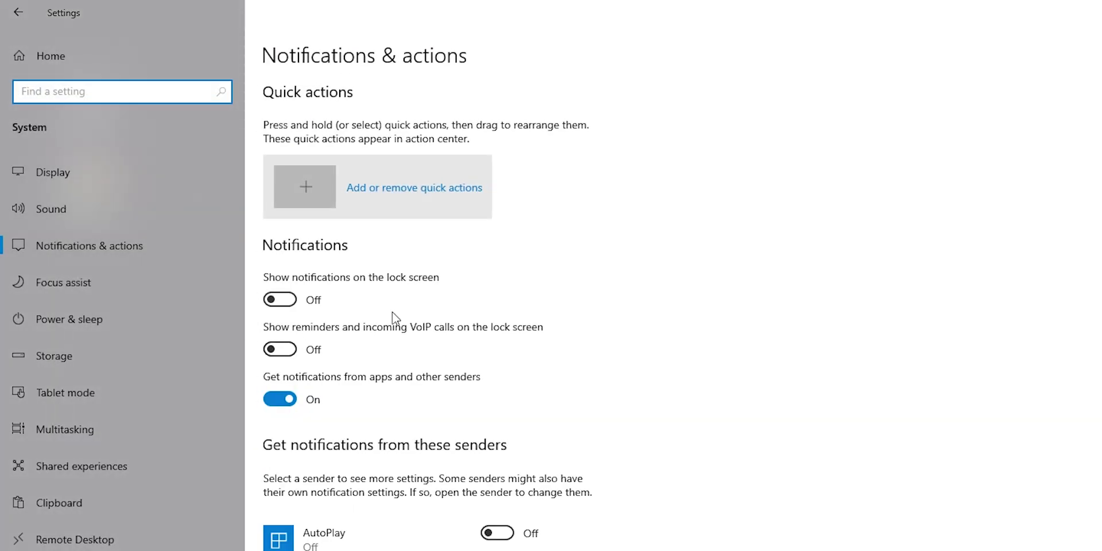
# Step: In Focus assist, turn off the automatic rules for duplicating the display and playing a game, plus the missed-notifications summary
pyautogui.click(100, 283)
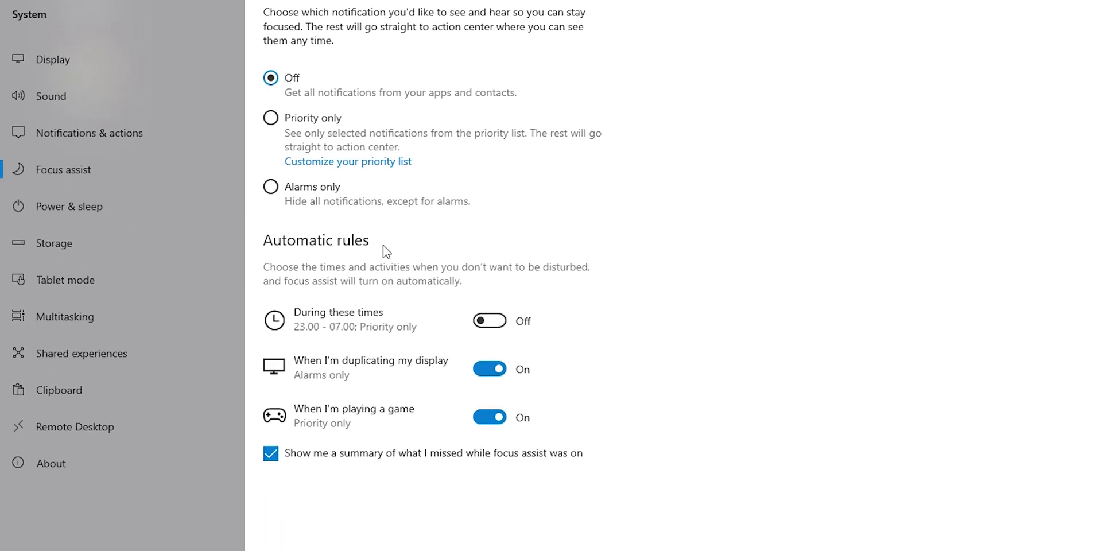
pyautogui.click(493, 370)
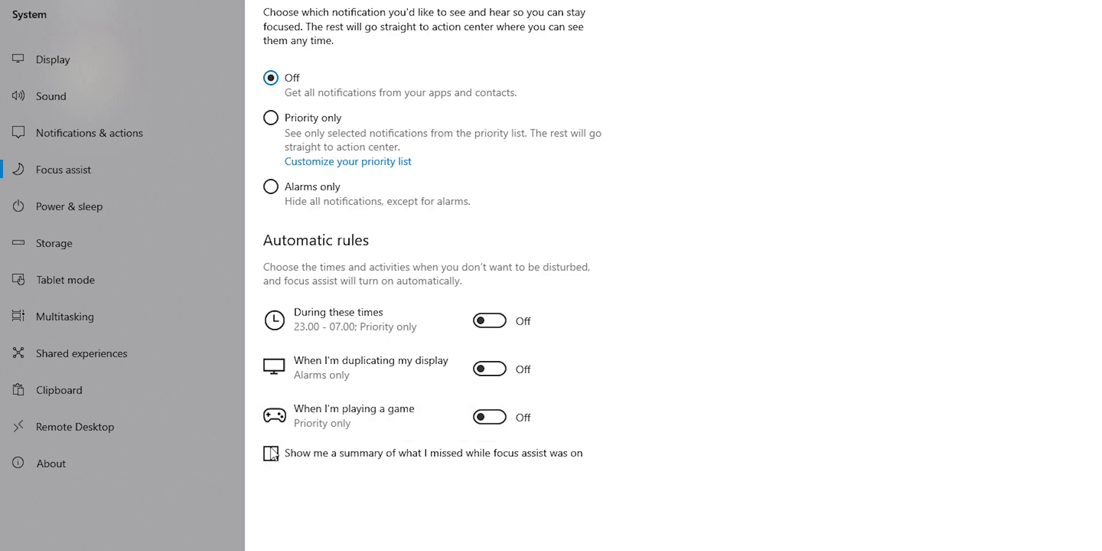
# Step: In Power & sleep, set the plugged-in sleep time to Never and the screen turn-off time to 5 minutes
pyautogui.click(149, 206)
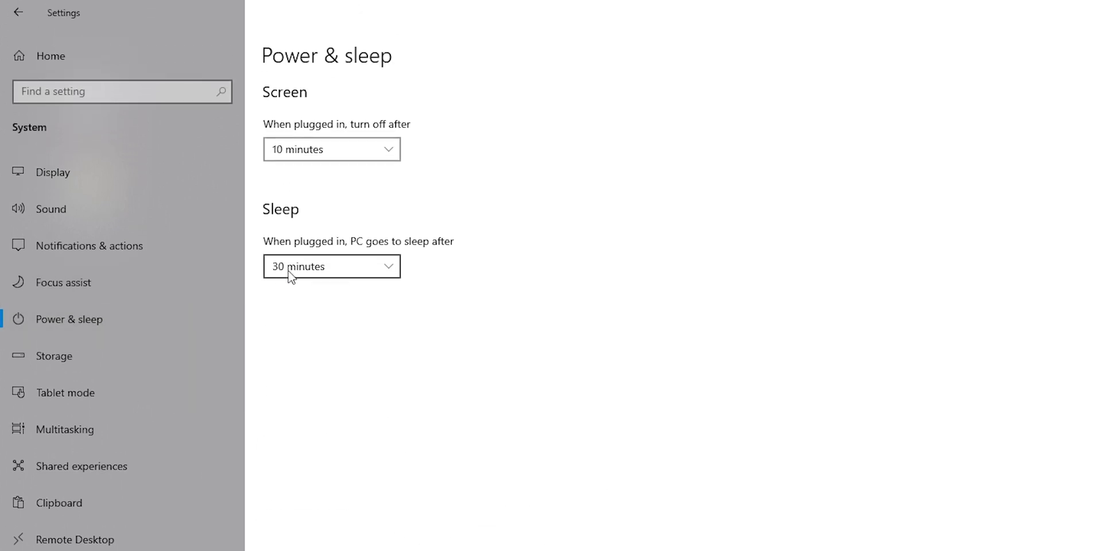
pyautogui.click(291, 277)
pyautogui.scroll(-1, 314, 322)
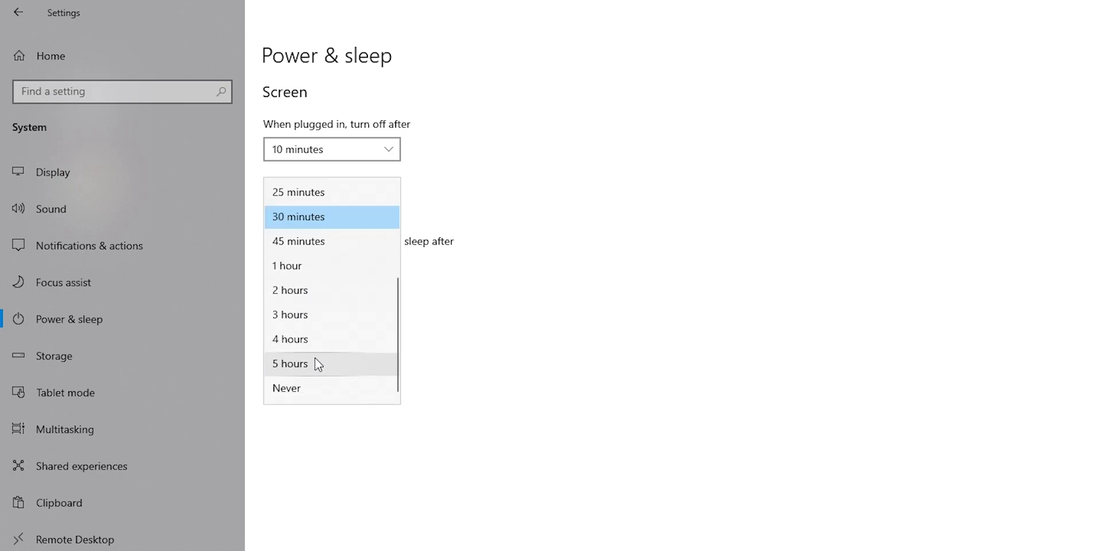
pyautogui.click(305, 388)
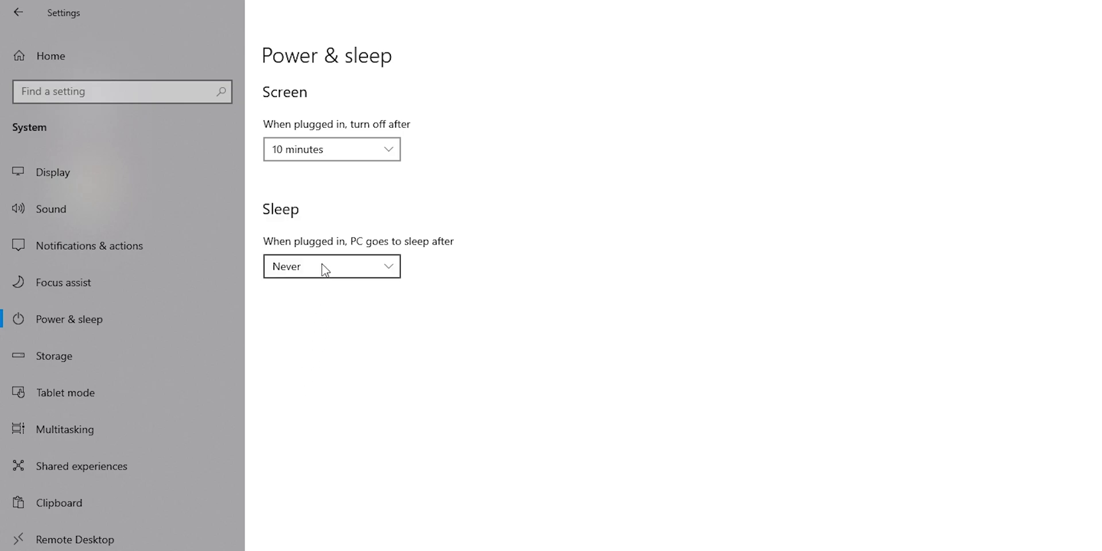
pyautogui.click(308, 151)
pyautogui.click(309, 125)
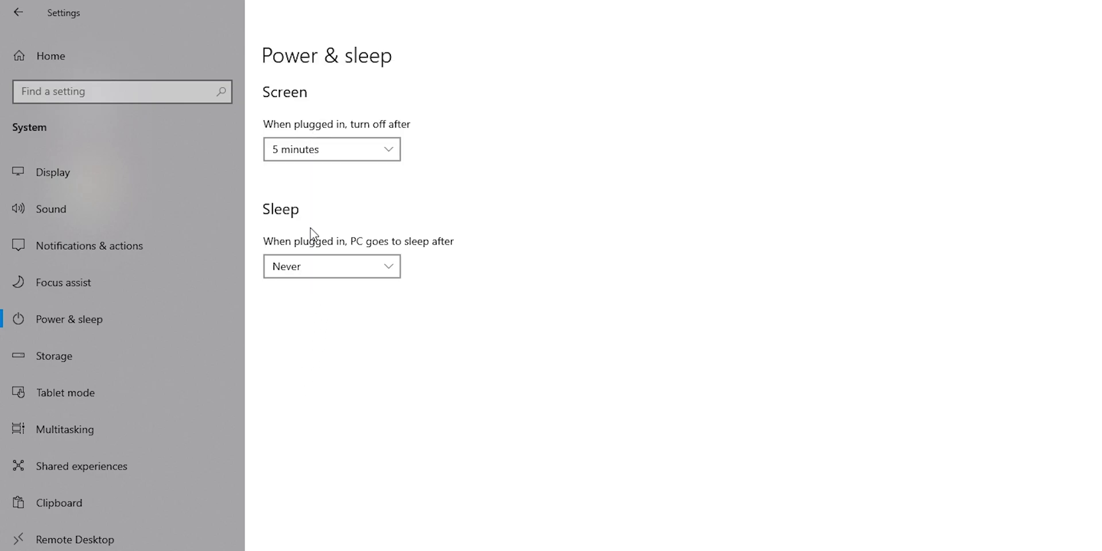
# Step: In Tablet mode, choose desktop mode at sign-in and never asking or switching, and turn off hiding app icons on the taskbar
pyautogui.click(68, 297)
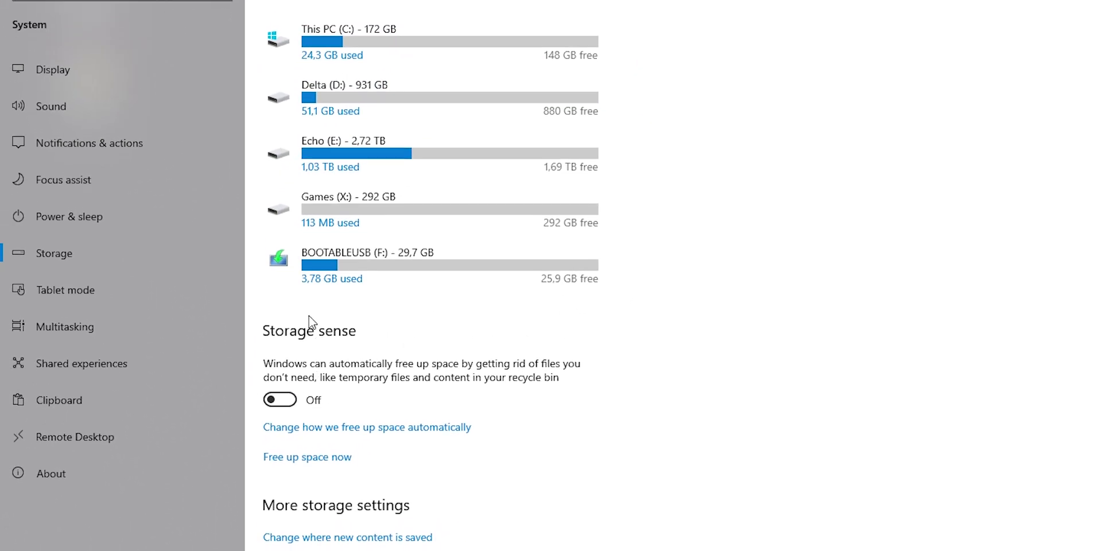
pyautogui.click(57, 367)
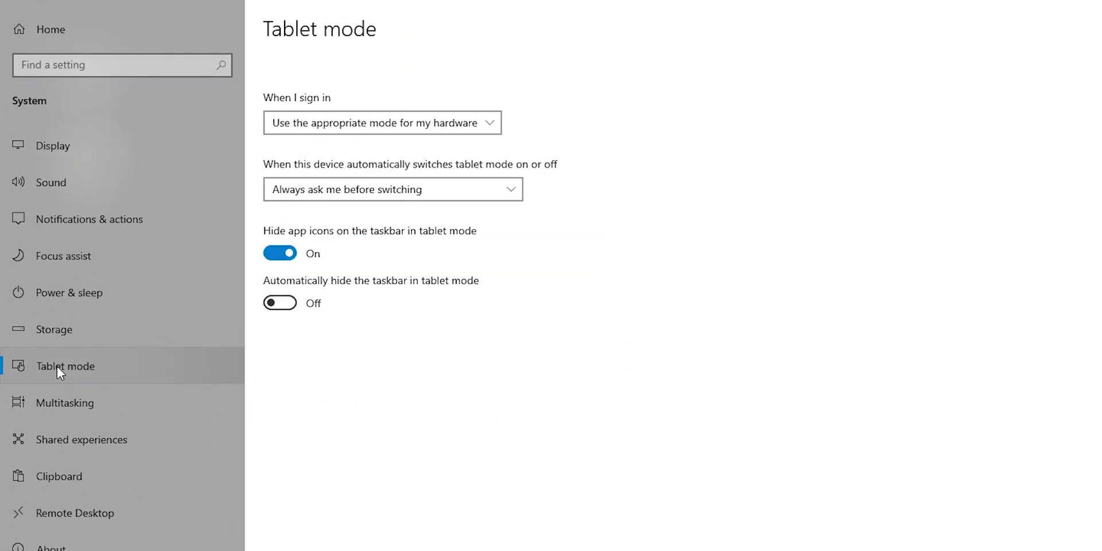
pyautogui.click(277, 253)
pyautogui.click(396, 125)
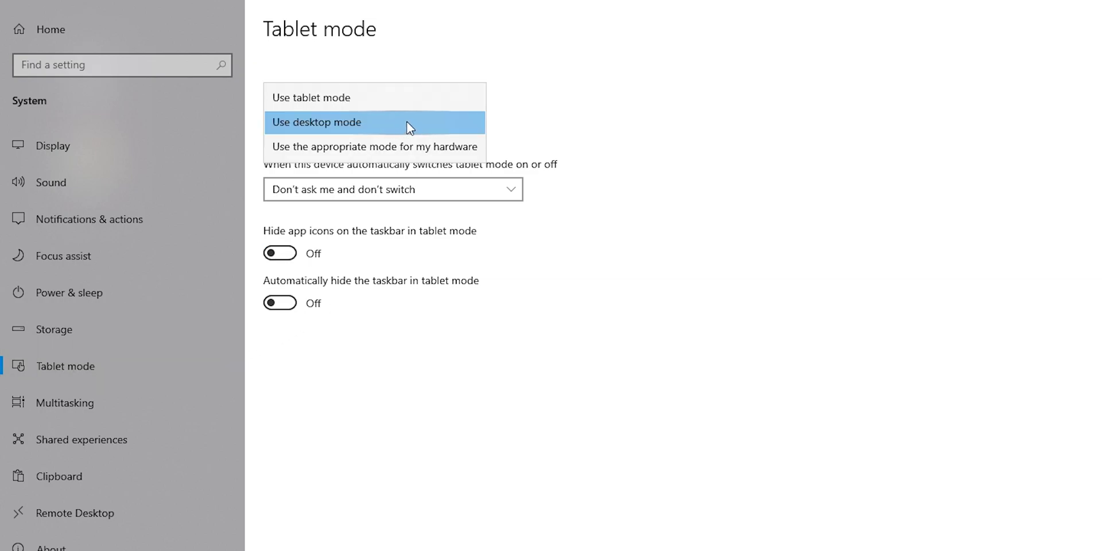
pyautogui.click(408, 122)
pyautogui.click(406, 123)
pyautogui.click(410, 187)
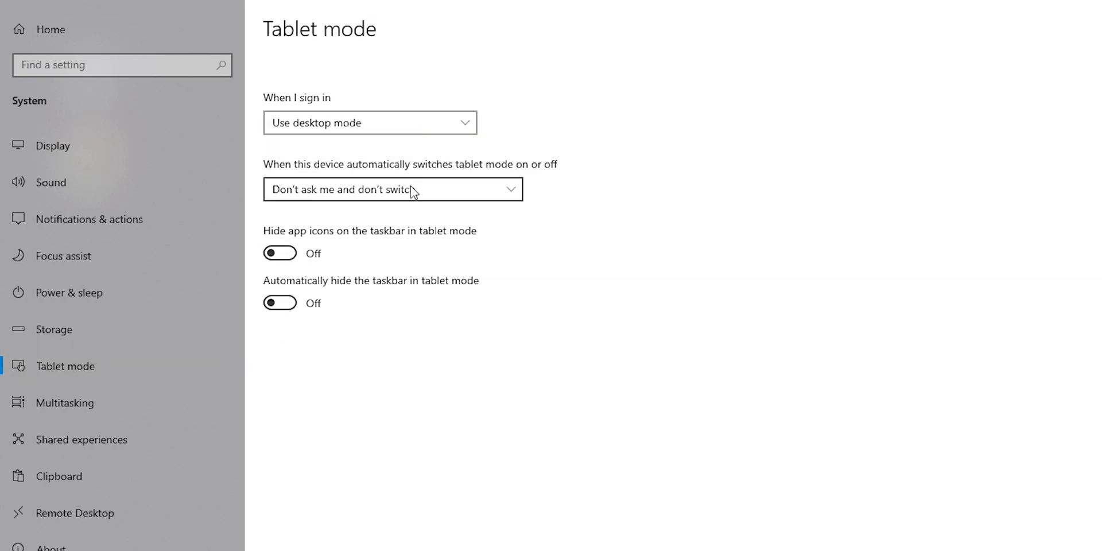
pyautogui.click(409, 187)
pyautogui.click(415, 191)
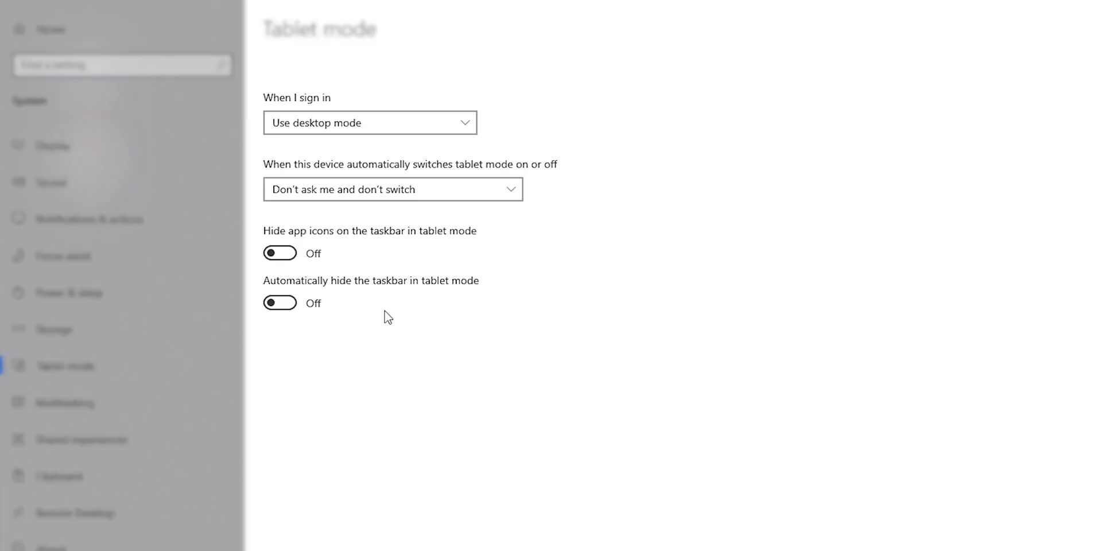
# Step: Review the Multitasking settings, and turn off Share across devices in Shared experiences
pyautogui.click(63, 404)
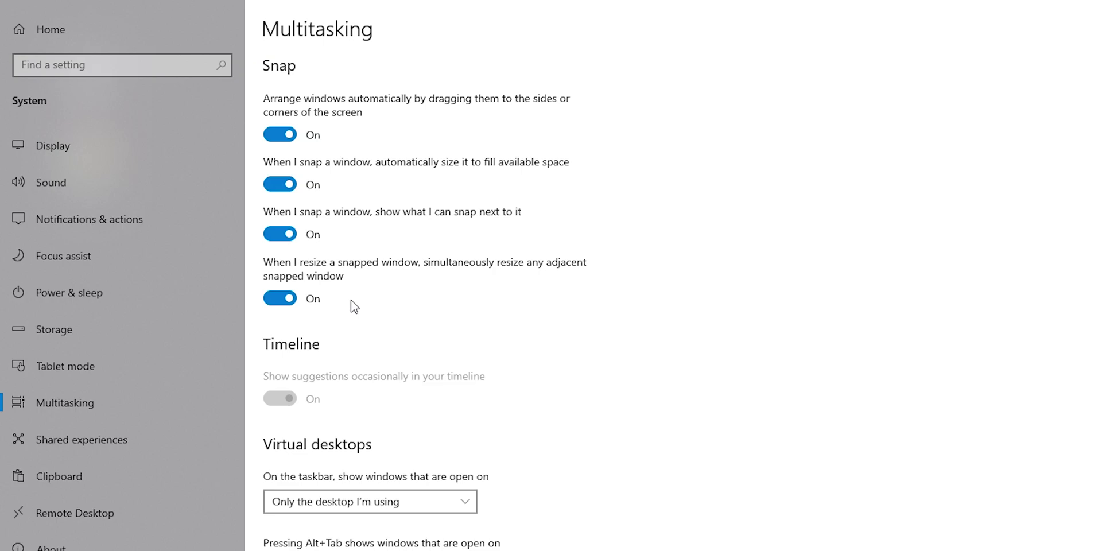
pyautogui.scroll(-3, 350, 327)
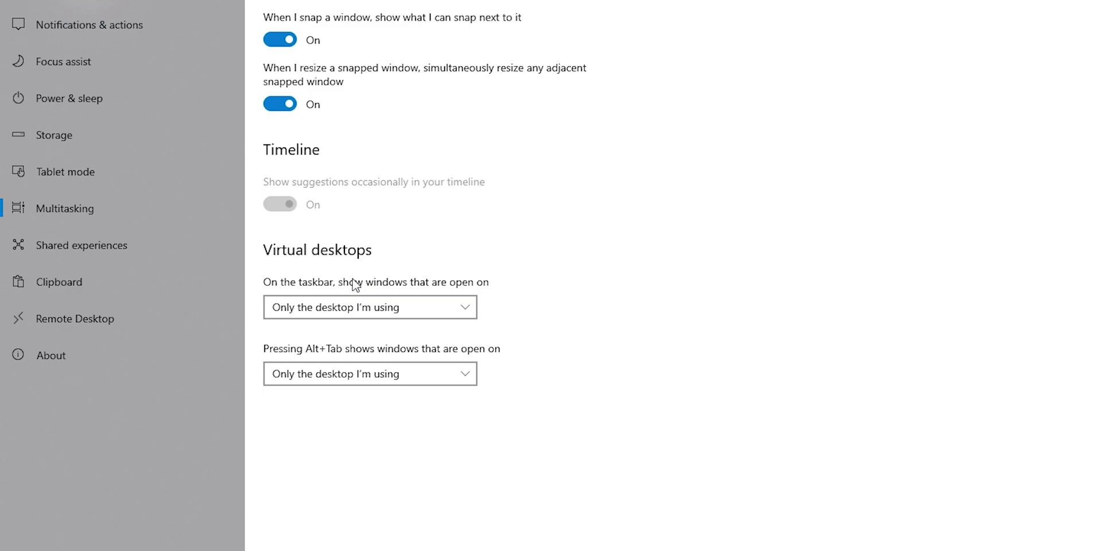
pyautogui.scroll(2, 140, 313)
pyautogui.click(140, 344)
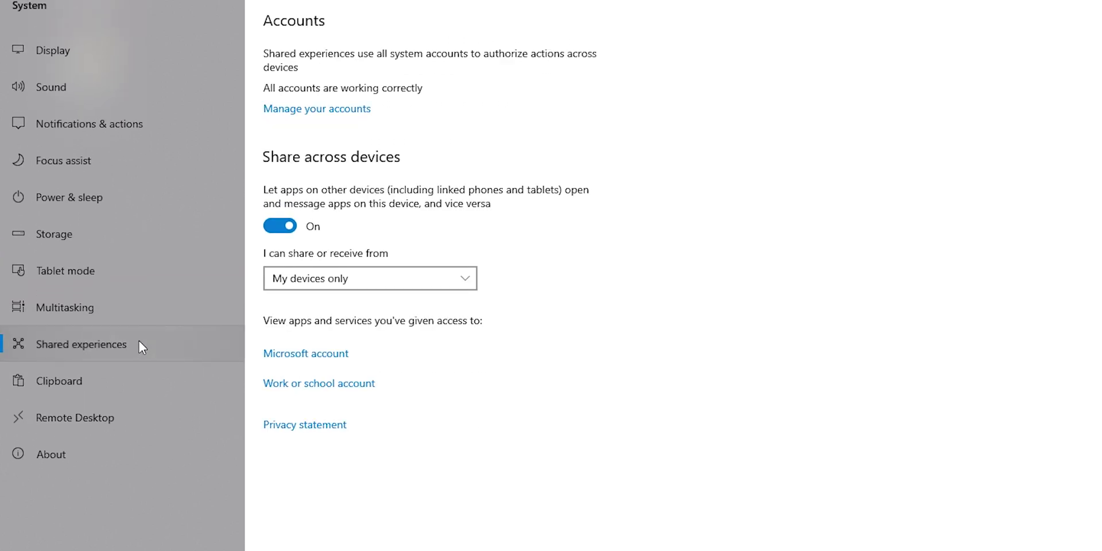
pyautogui.click(283, 230)
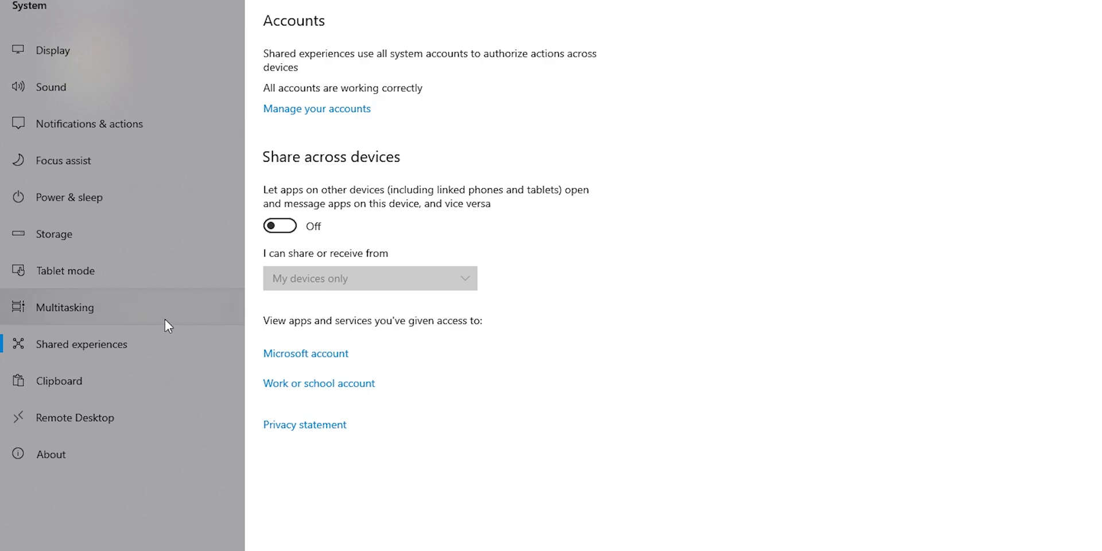
# Step: Review the Clipboard and Remote Desktop settings and return to the Windows Settings home page
pyautogui.click(95, 386)
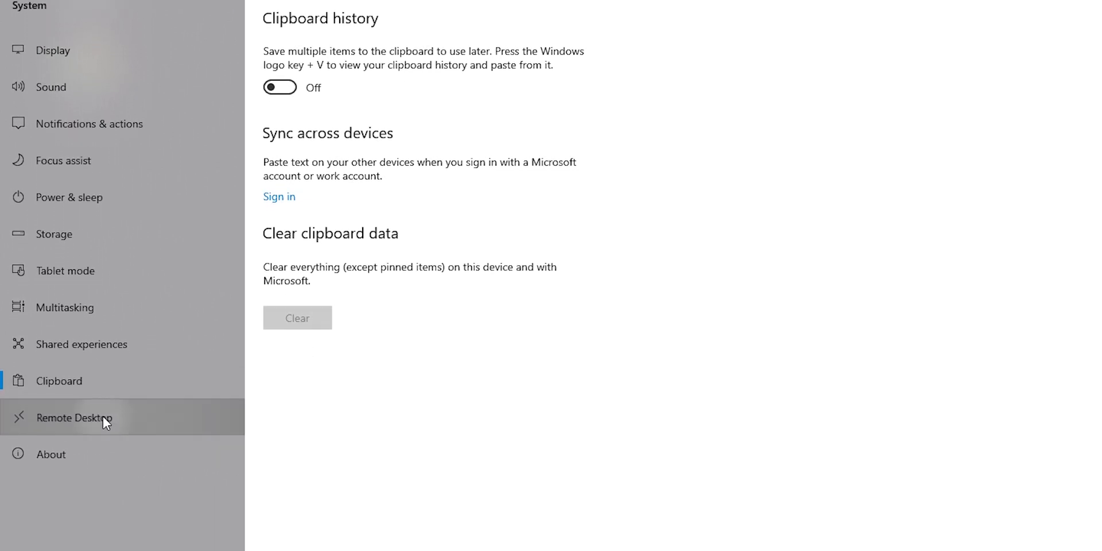
pyautogui.click(102, 414)
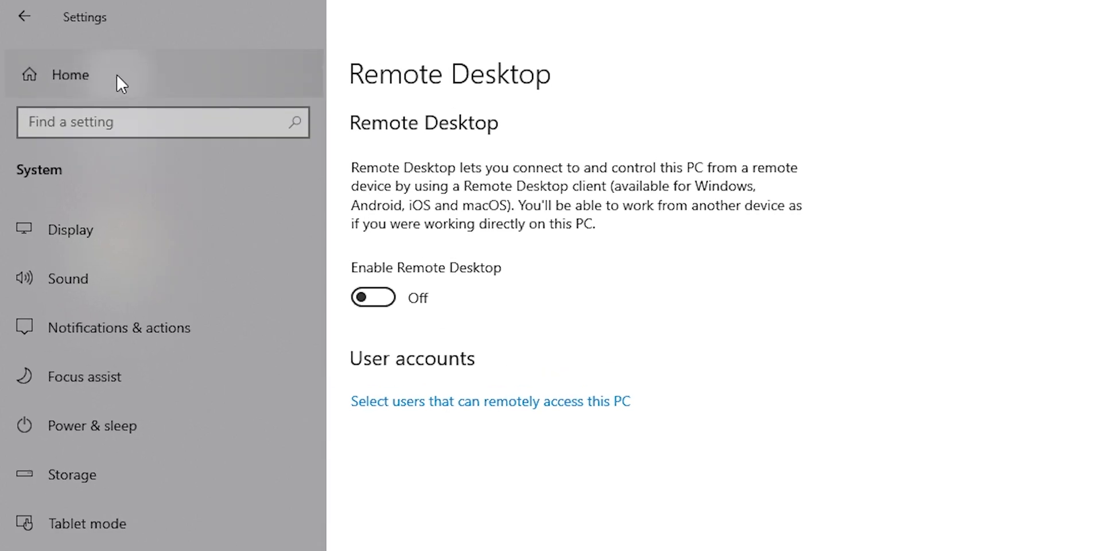
pyautogui.click(121, 83)
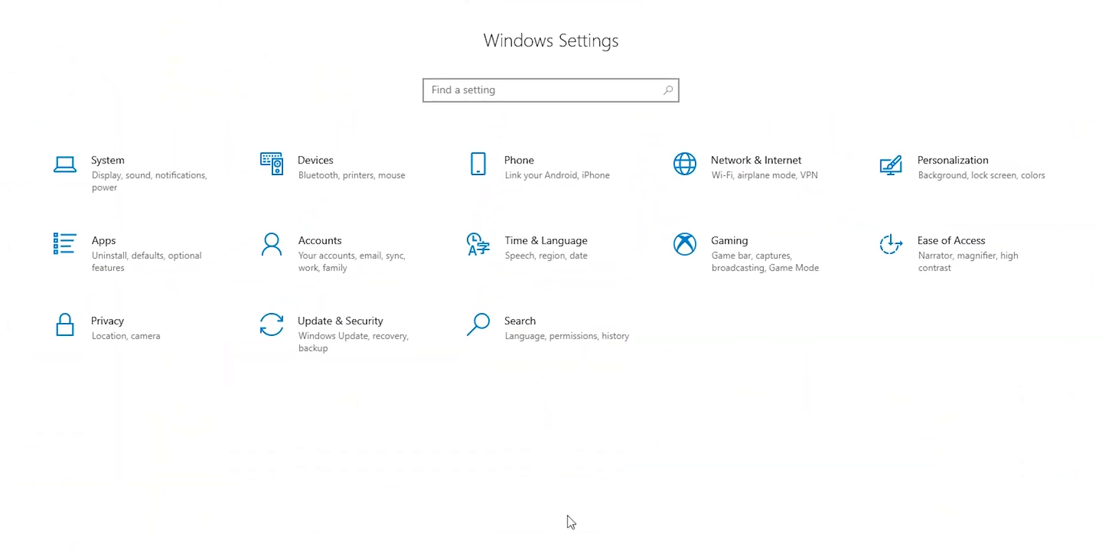
# Step: In the Personalization color settings, set the Windows accent color to Red
pyautogui.click(953, 167)
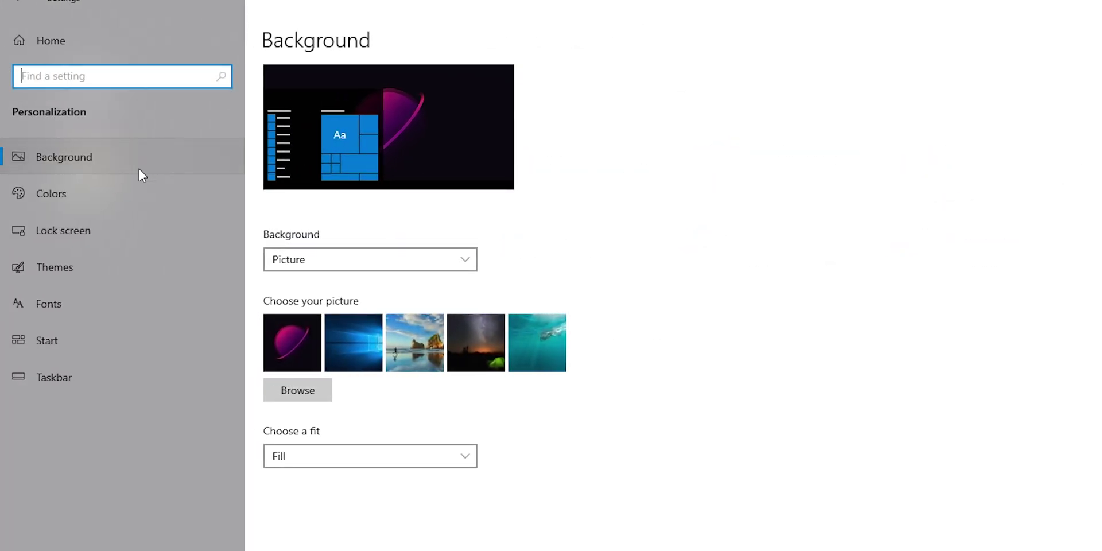
pyautogui.click(99, 194)
pyautogui.scroll(-3, 586, 226)
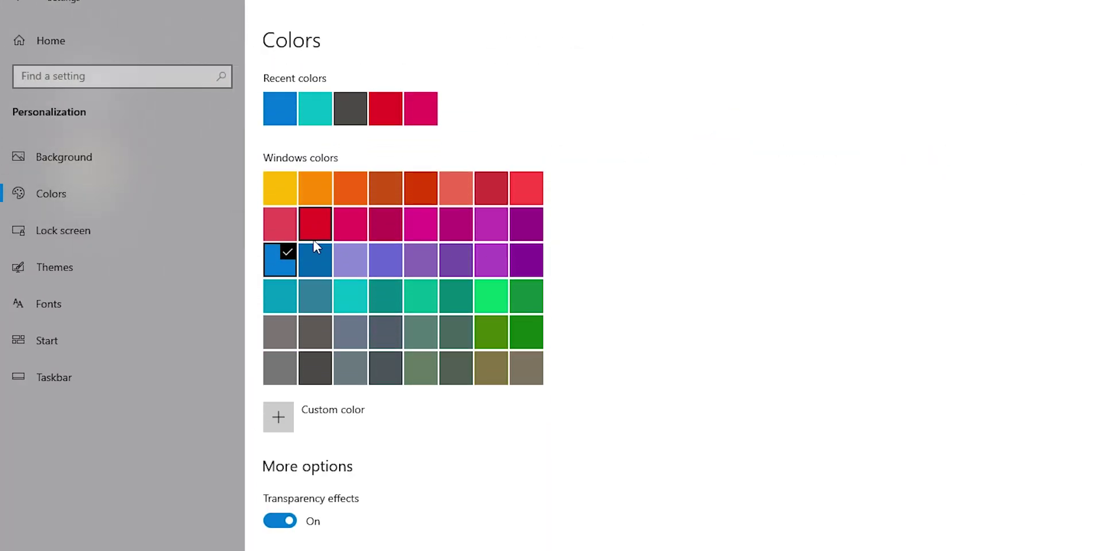
pyautogui.click(314, 223)
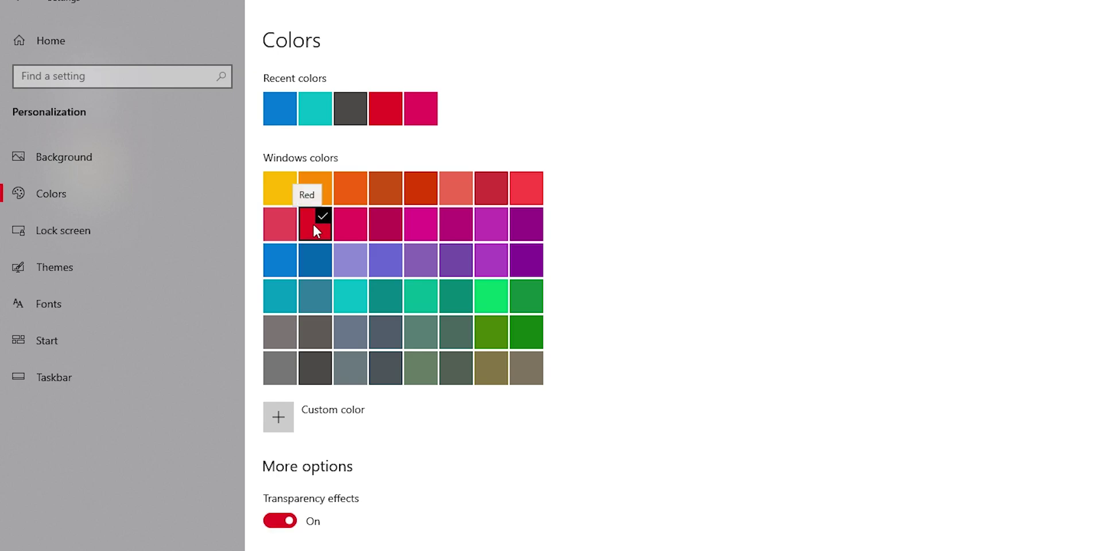
# Step: Show the accent color on title bars and window borders, set the default app mode to Dark, and check the look in File Explorer
pyautogui.scroll(-2, 375, 368)
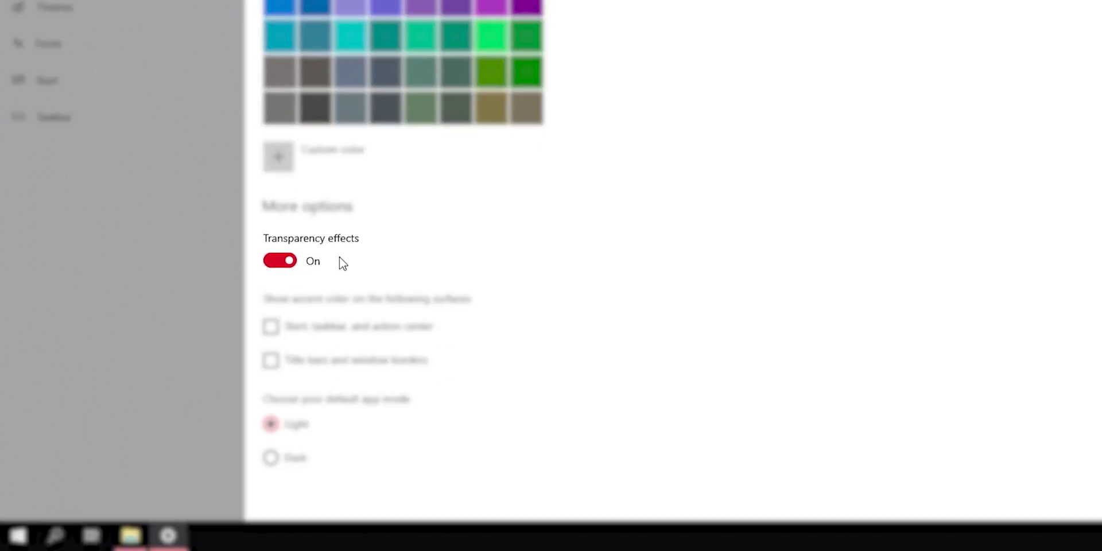
pyautogui.click(272, 360)
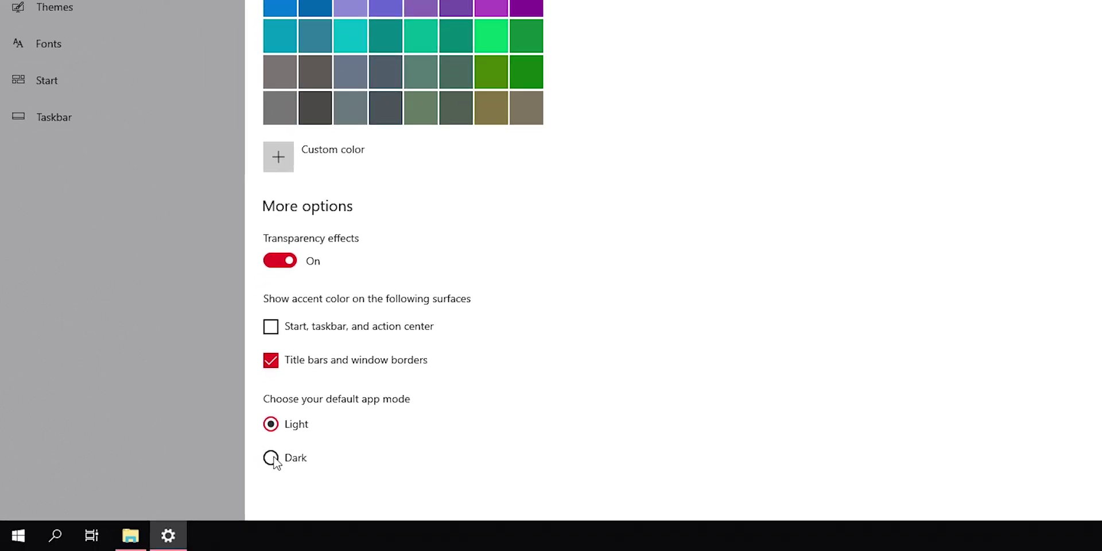
pyautogui.click(271, 459)
pyautogui.click(130, 535)
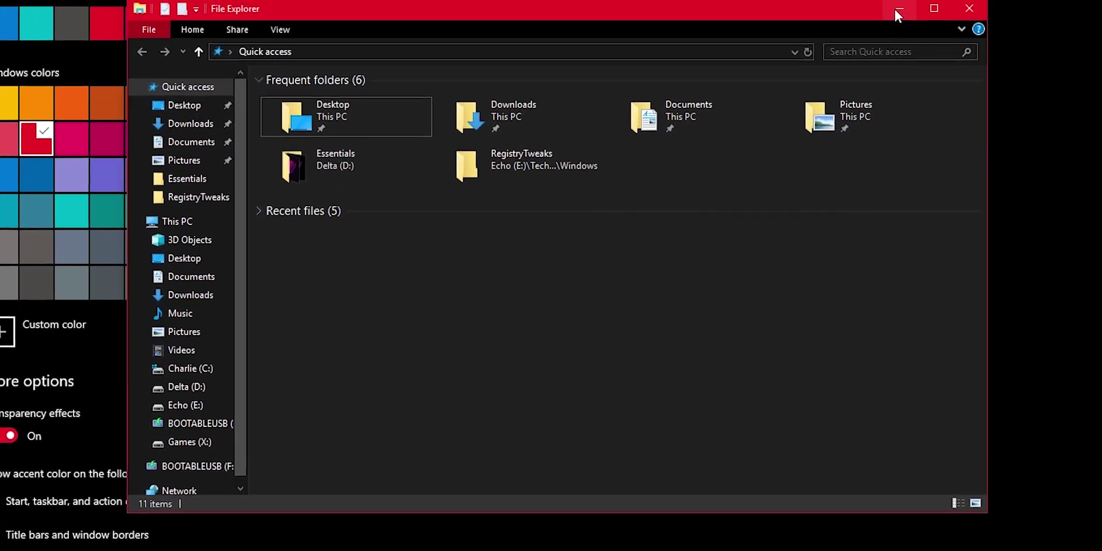
pyautogui.click(896, 11)
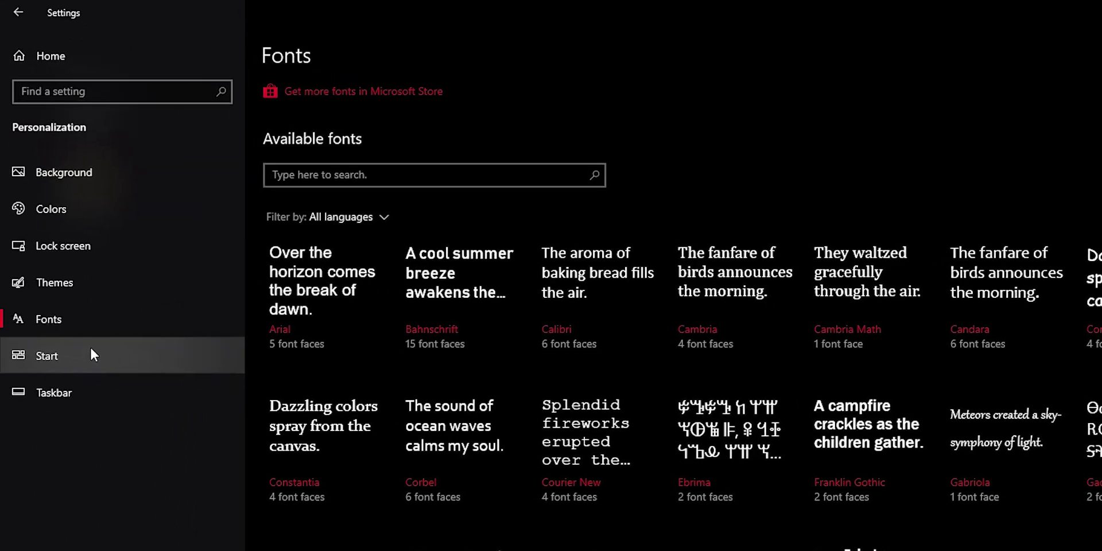
# Step: In the Start settings, turn off recently opened items in Jump Lists, recently added apps and the app list
pyautogui.click(90, 351)
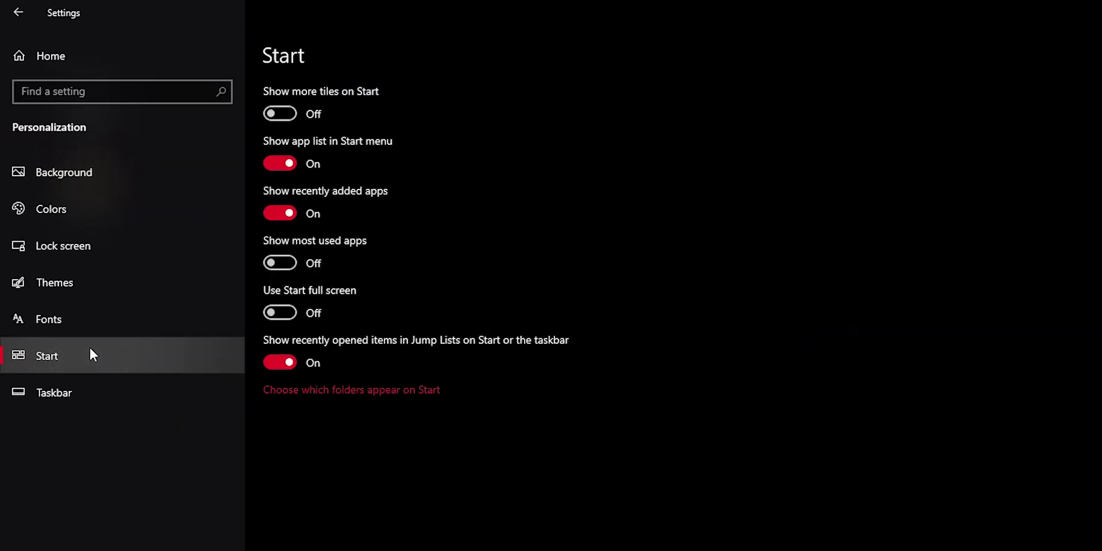
pyautogui.click(280, 364)
pyautogui.click(281, 218)
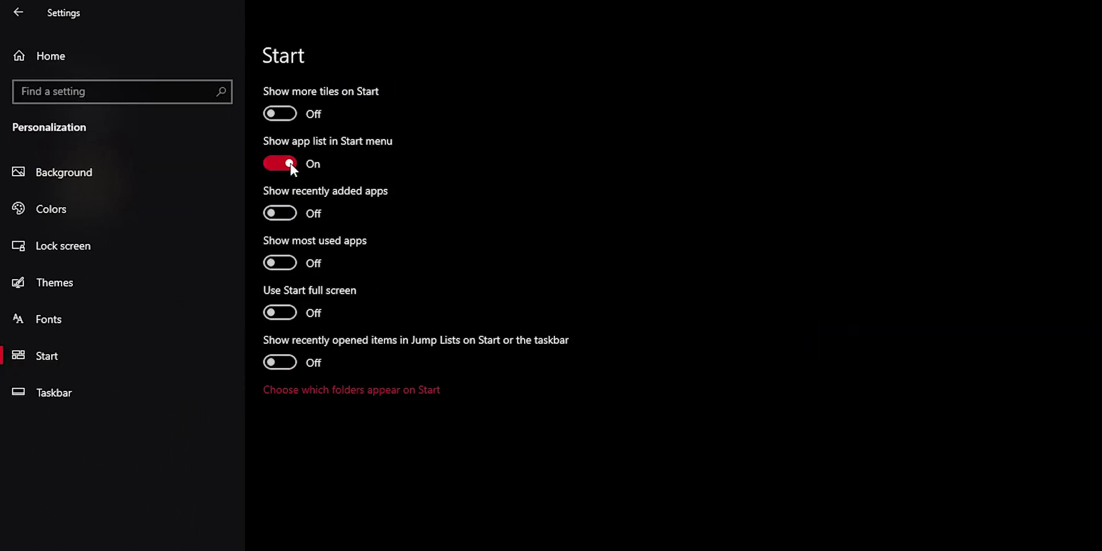
pyautogui.click(291, 165)
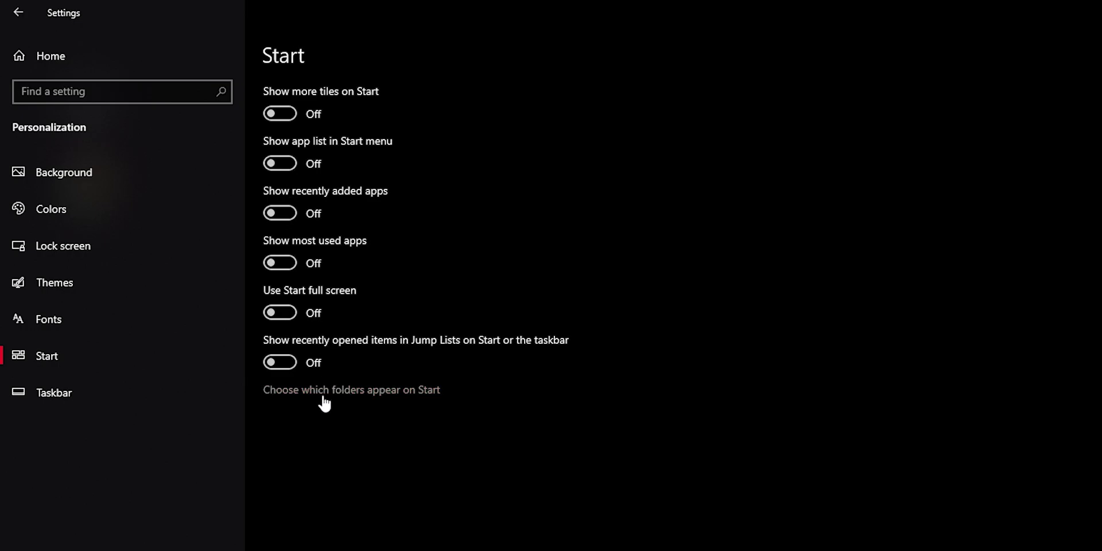
# Step: Review which folders are set to appear on Start and return to the Start settings
pyautogui.click(323, 398)
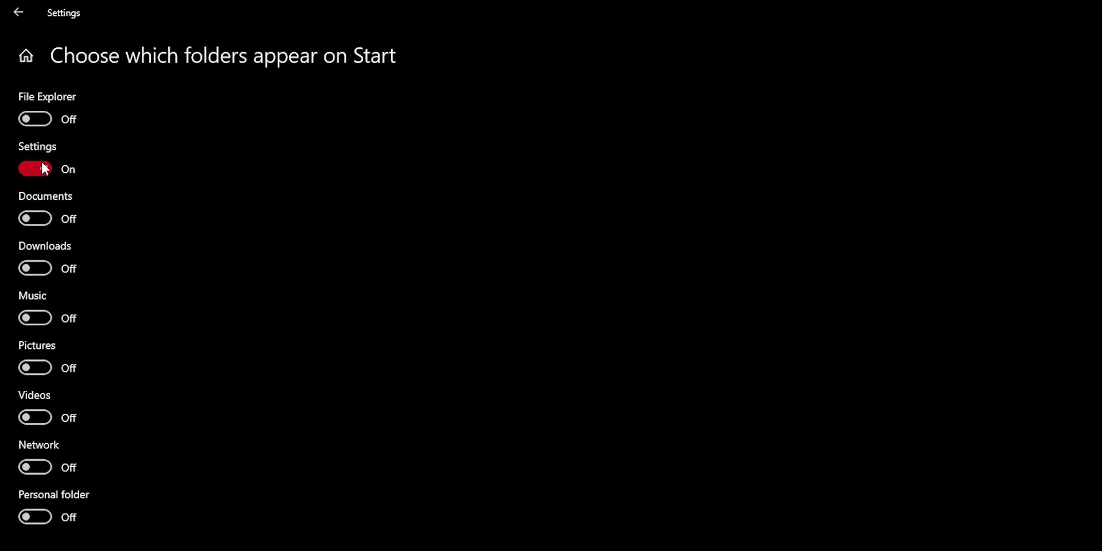
pyautogui.click(19, 13)
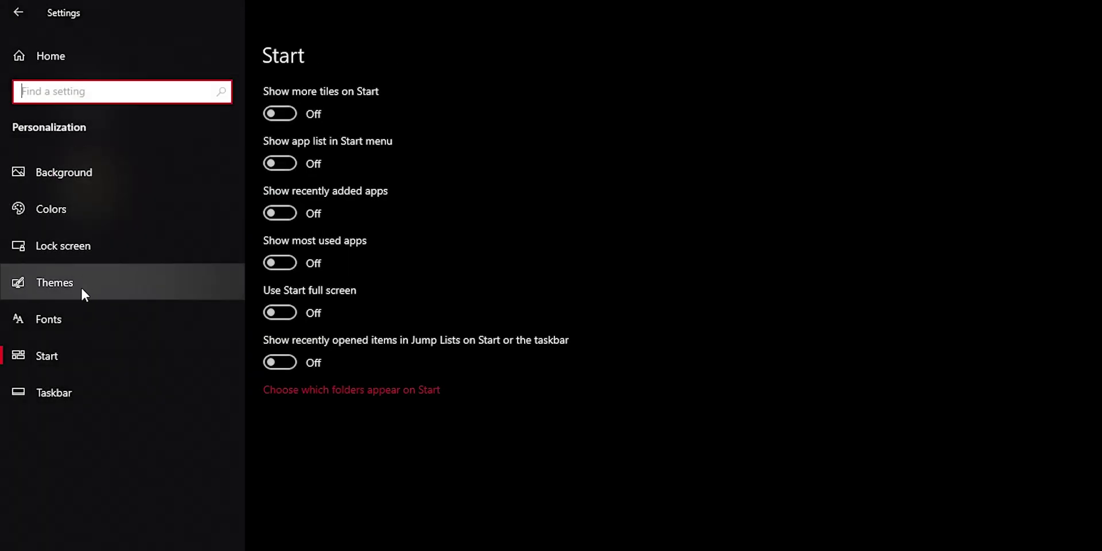
# Step: In the Taskbar settings, turn off the Action Center, Location and Input Indicator system icons
pyautogui.click(74, 393)
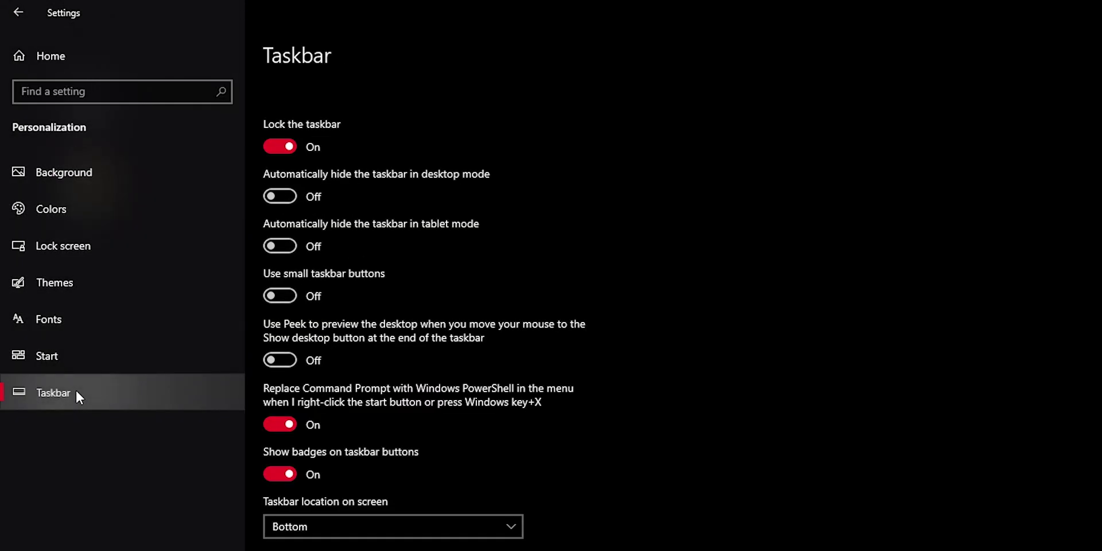
pyautogui.scroll(-8, 367, 269)
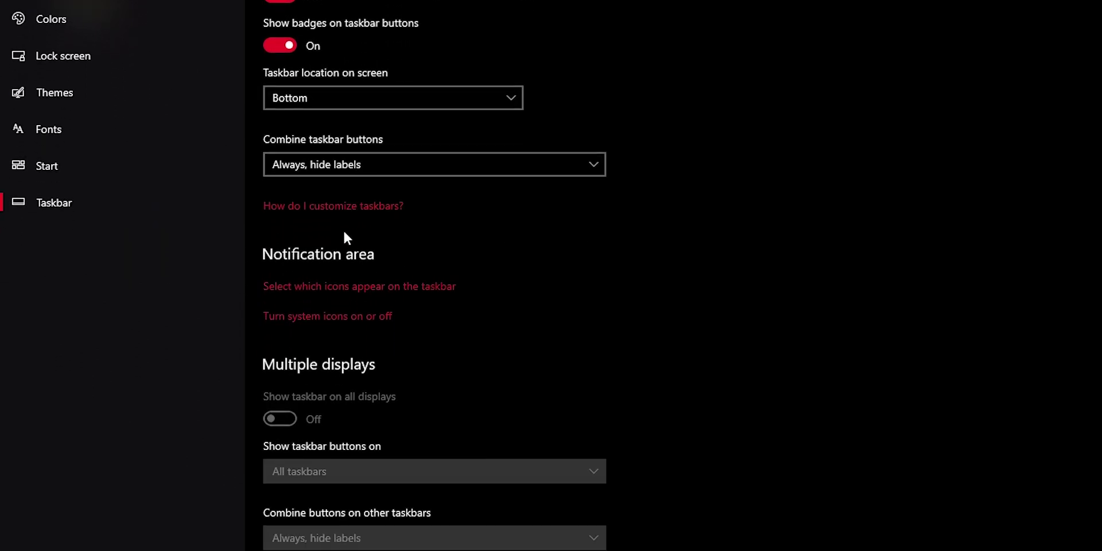
pyautogui.click(329, 289)
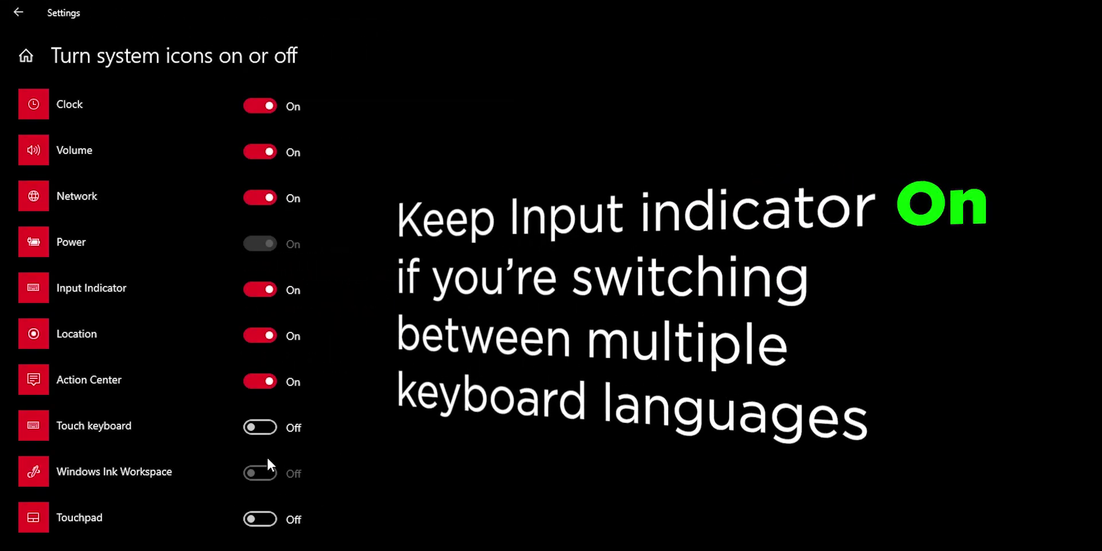
pyautogui.click(257, 386)
pyautogui.click(259, 335)
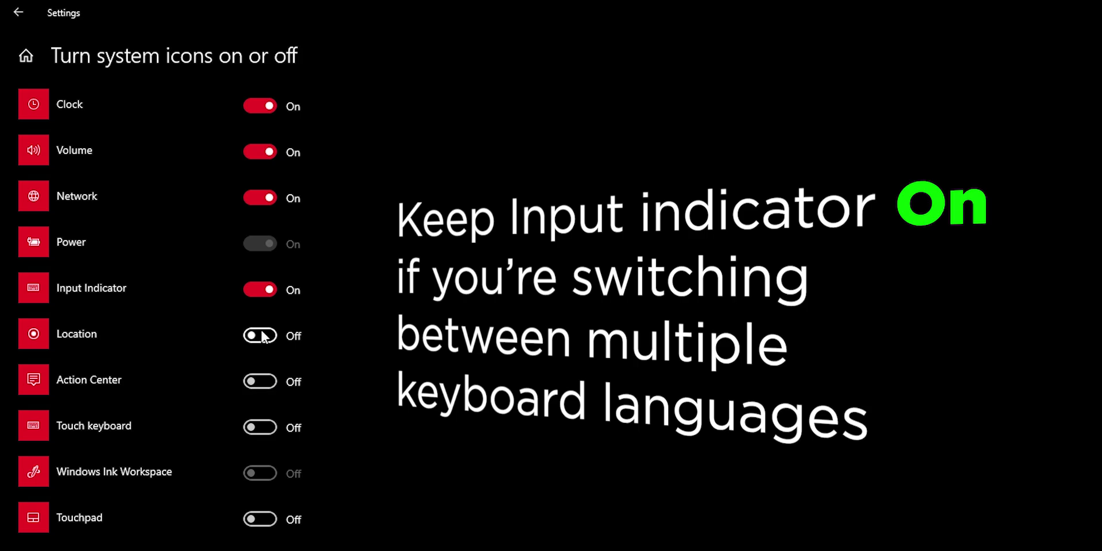
pyautogui.click(252, 288)
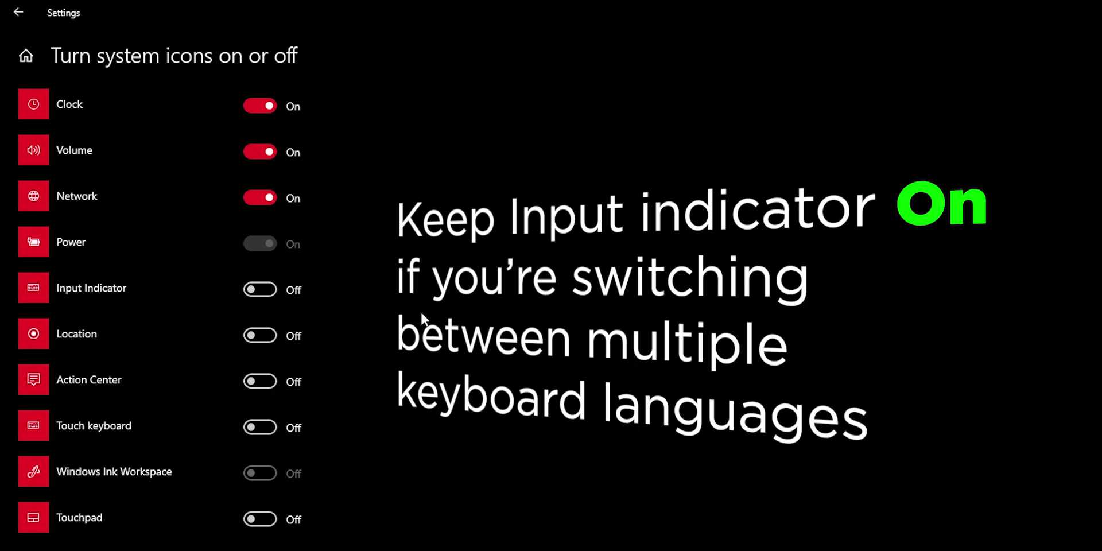
pyautogui.click(18, 12)
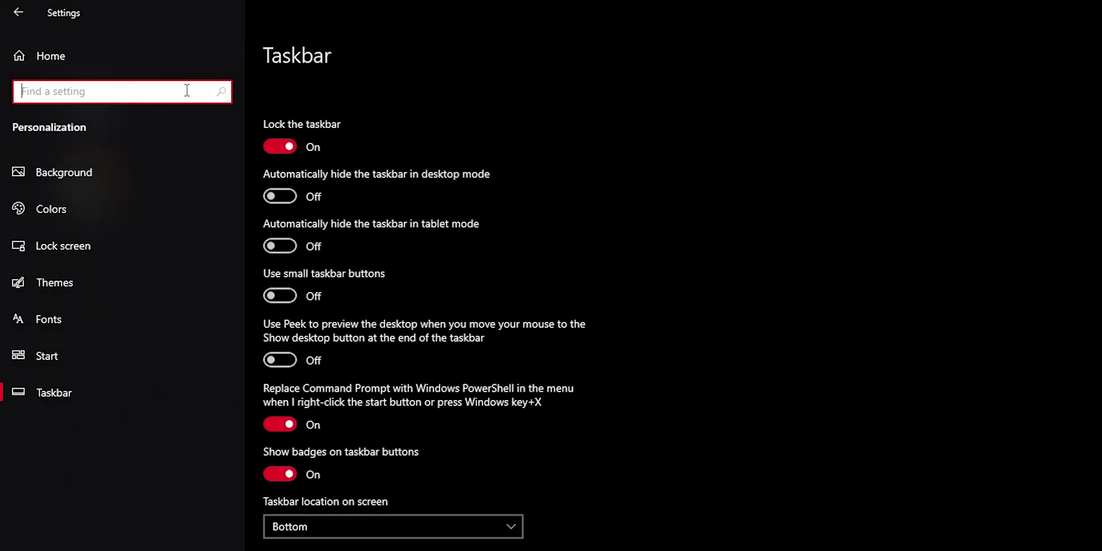
# Step: In the taskbar's People settings, turn off My People app suggestions, My People notifications and showing contacts on the taskbar
pyautogui.scroll(-12, 371, 225)
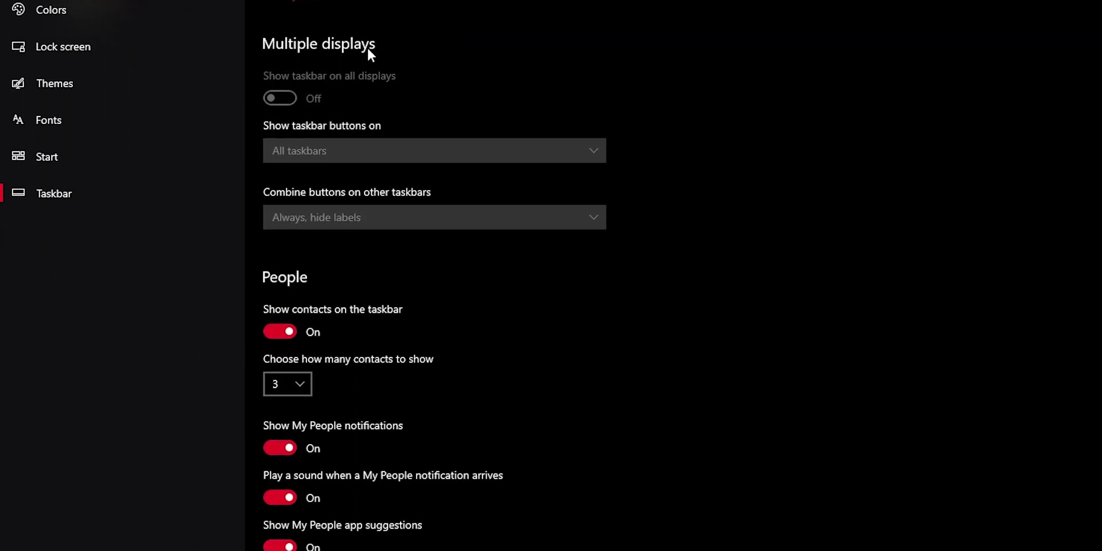
pyautogui.click(280, 478)
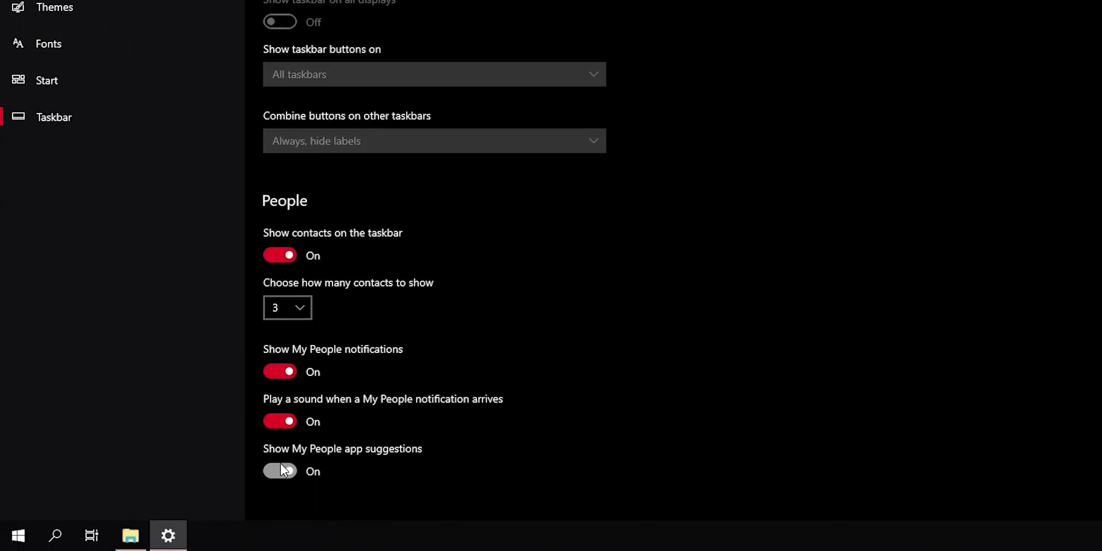
pyautogui.click(280, 372)
pyautogui.click(279, 255)
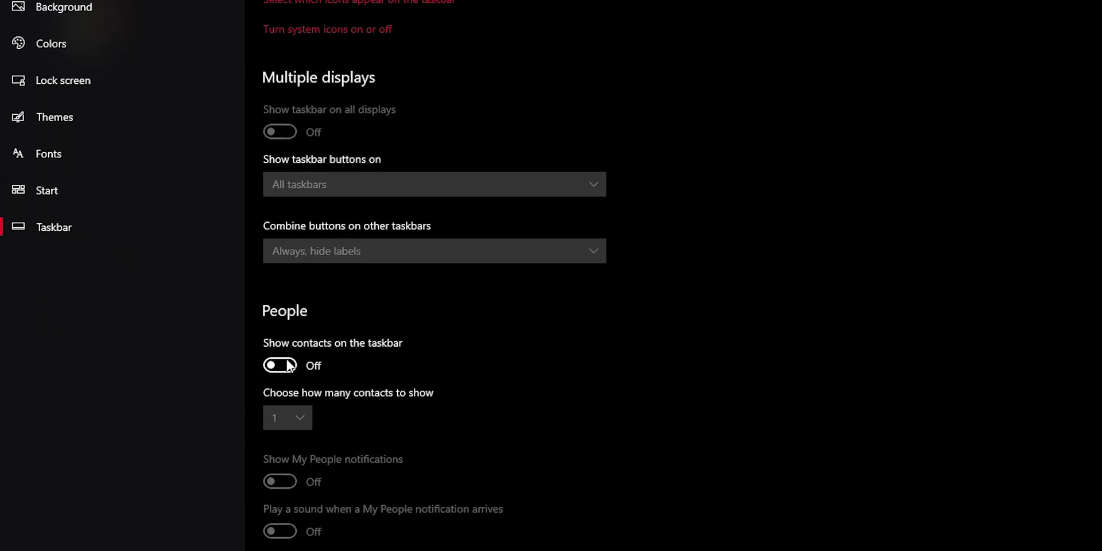
# Step: In the Apps settings, set Google Chrome as the default web browser
pyautogui.click(55, 57)
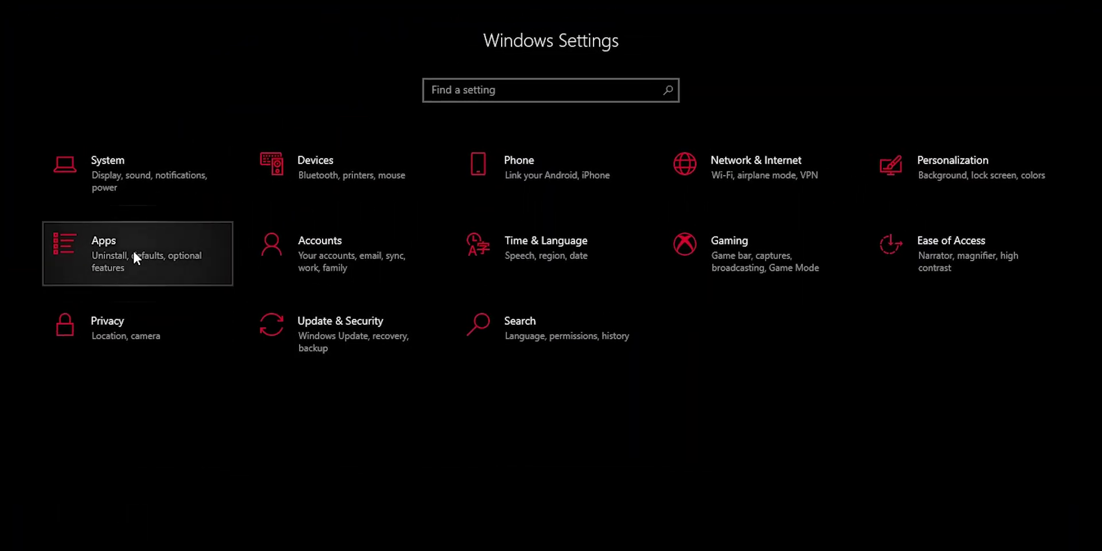
pyautogui.click(132, 250)
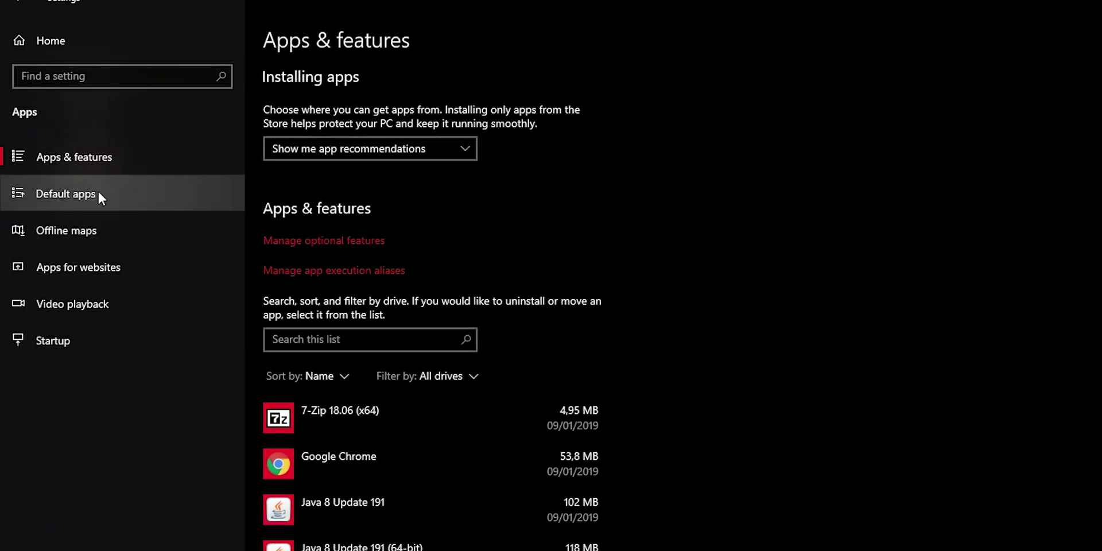
pyautogui.click(66, 197)
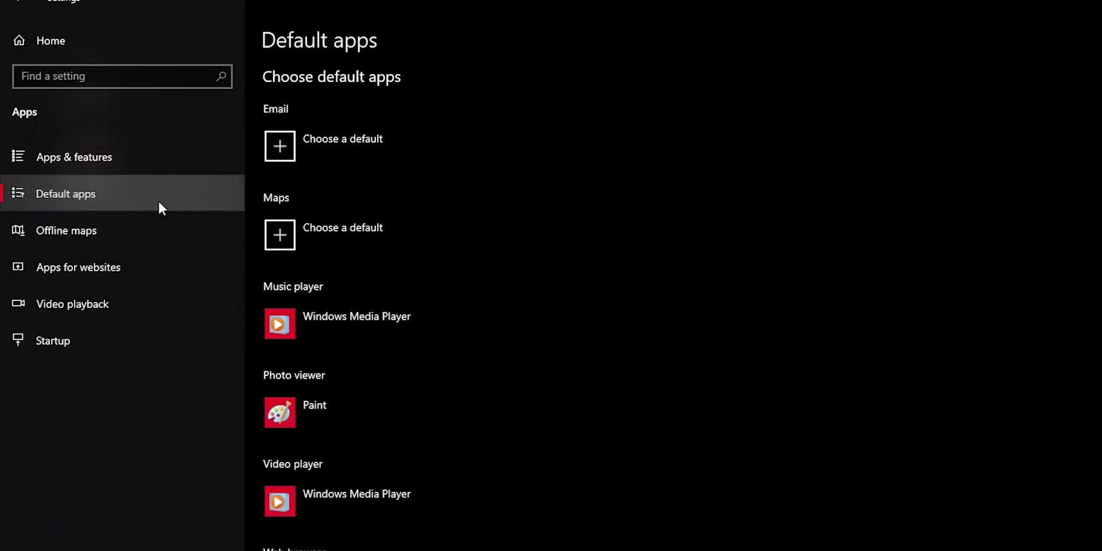
pyautogui.click(307, 289)
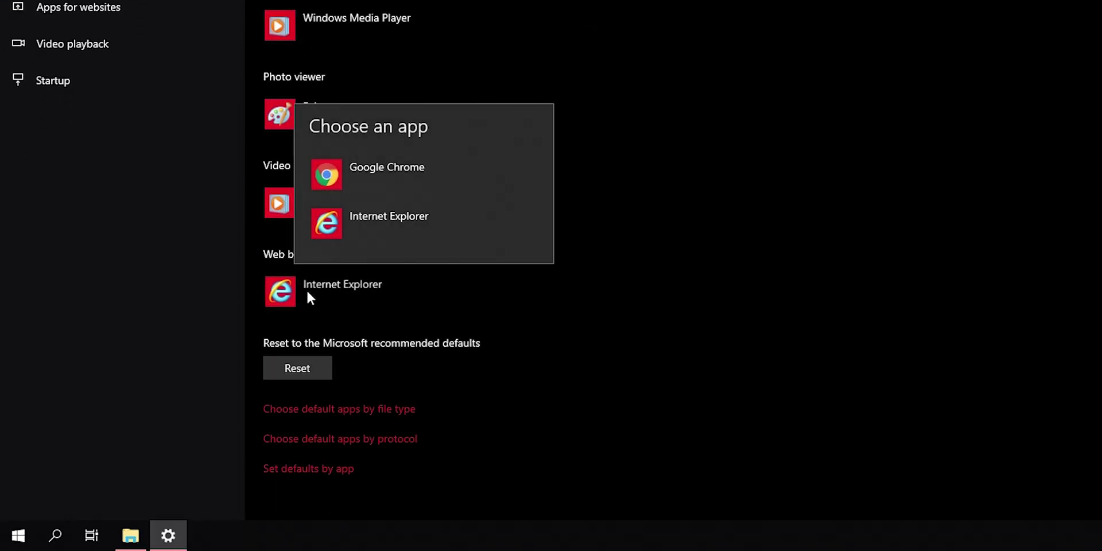
pyautogui.click(362, 171)
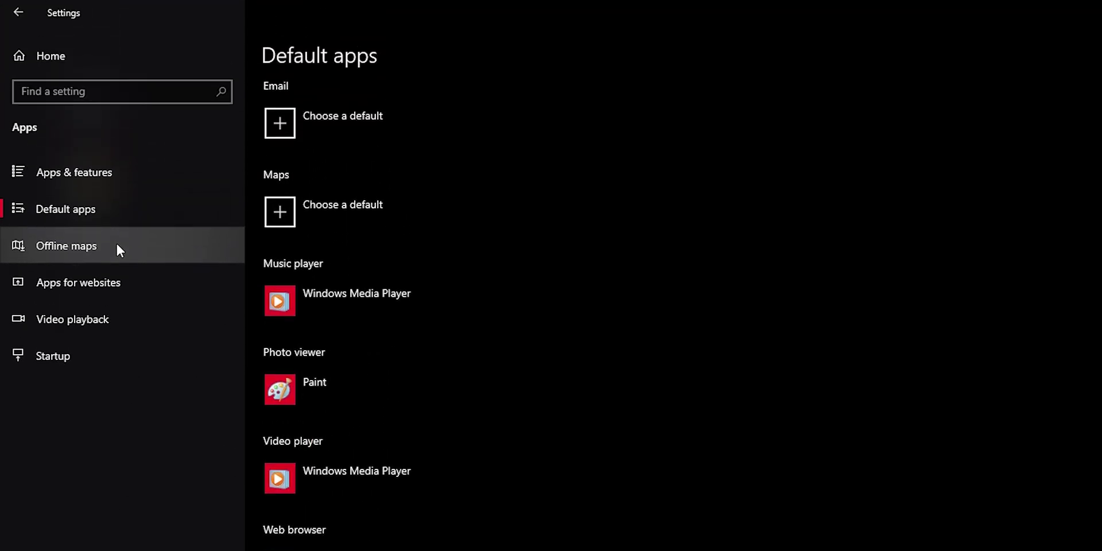
# Step: In the Offline maps settings, delete all downloaded maps and turn off automatic map updates
pyautogui.click(117, 246)
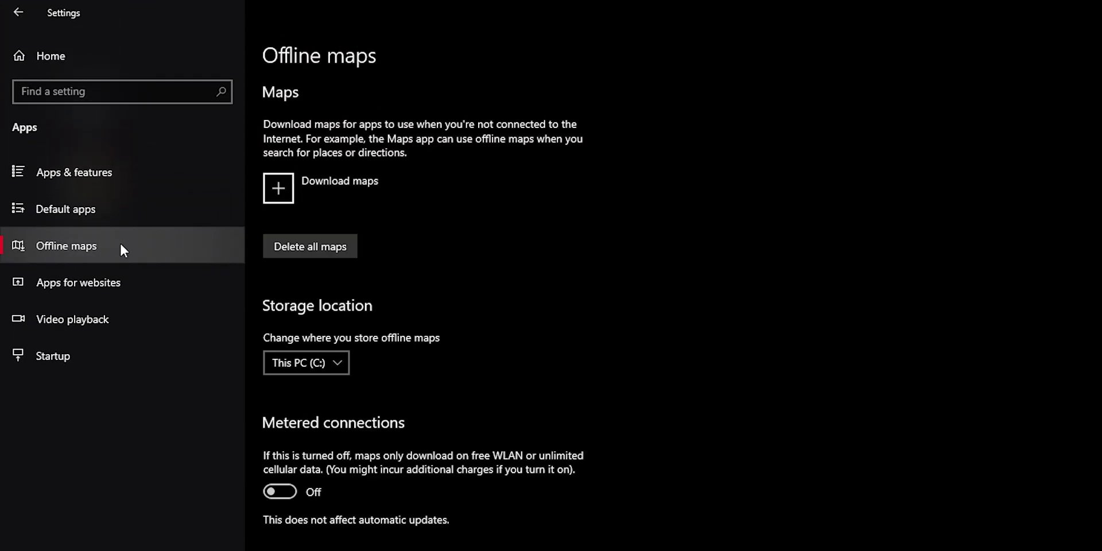
pyautogui.click(312, 244)
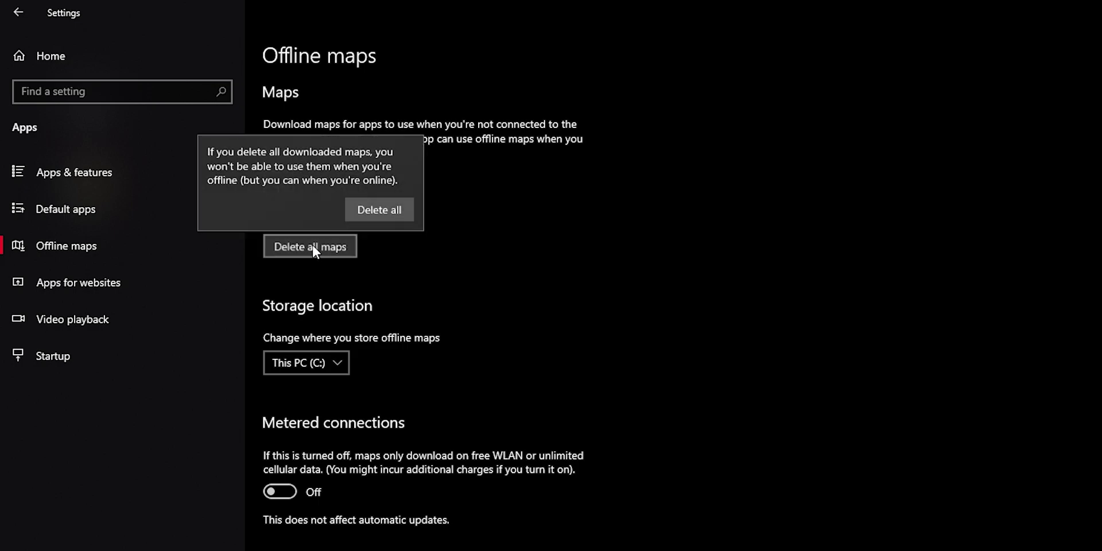
pyautogui.click(377, 210)
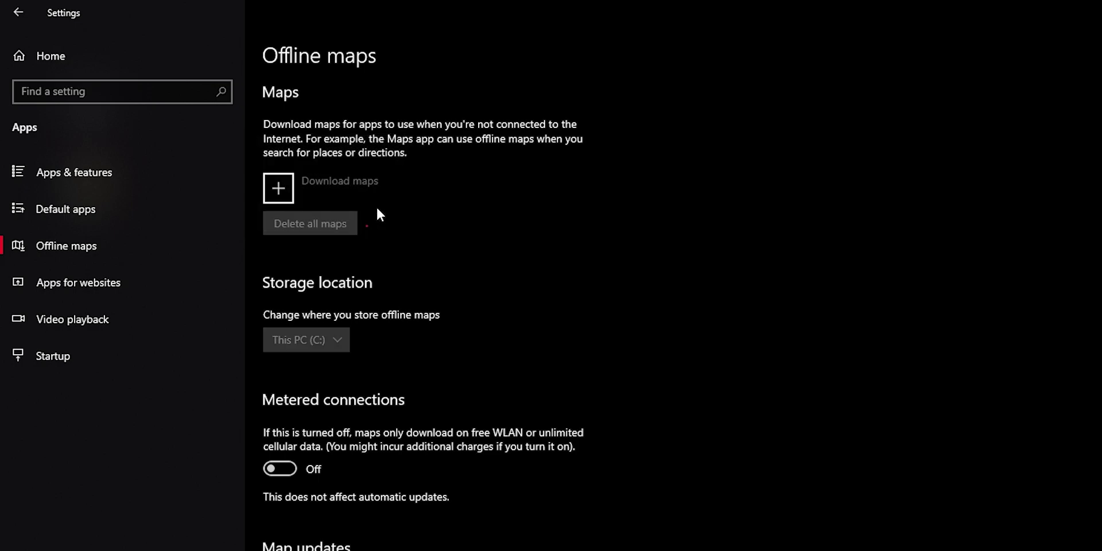
pyautogui.scroll(-5, 380, 219)
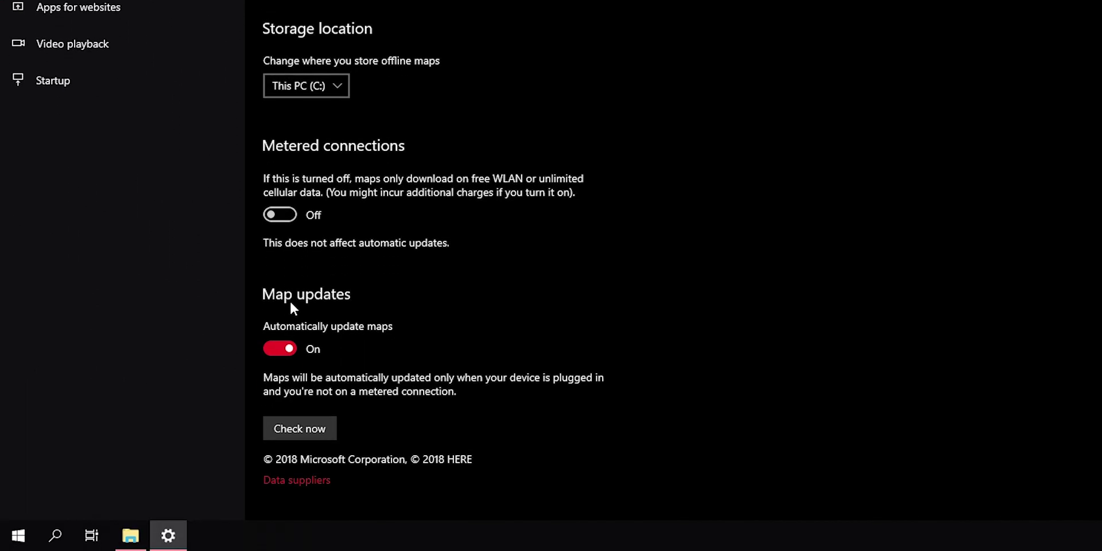
pyautogui.click(280, 348)
# Step: Check the Video playback settings and turn off Java Update Scheduler and Windows Security notification icon in the Startup apps
pyautogui.click(73, 44)
pyautogui.scroll(5, 446, 218)
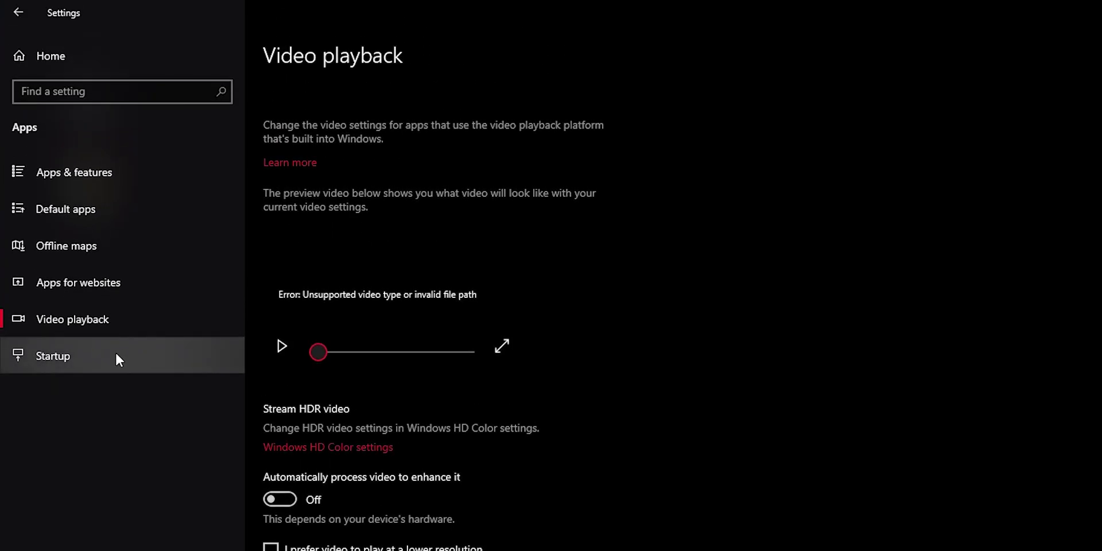
pyautogui.click(115, 352)
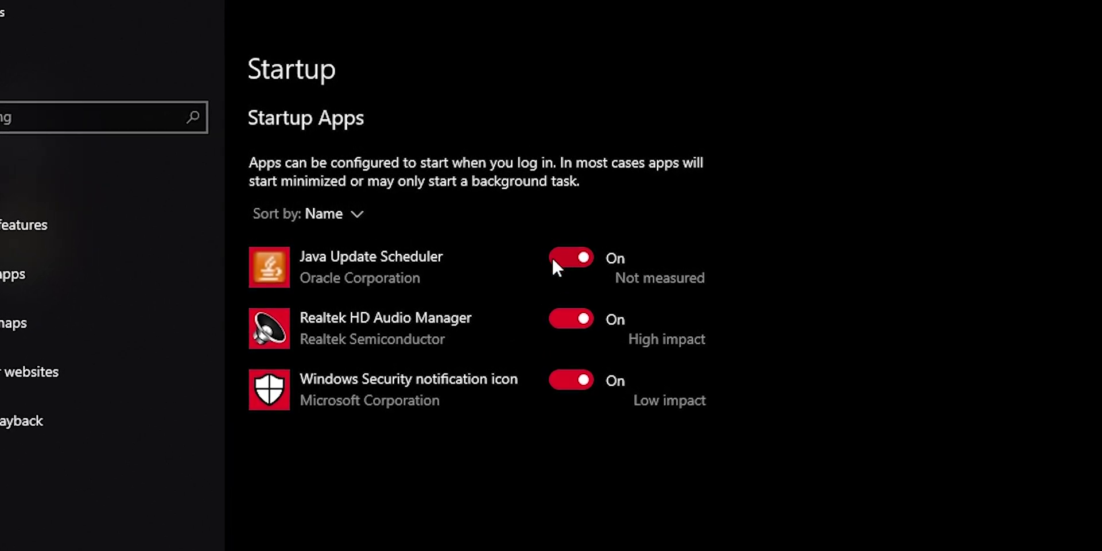
pyautogui.click(569, 255)
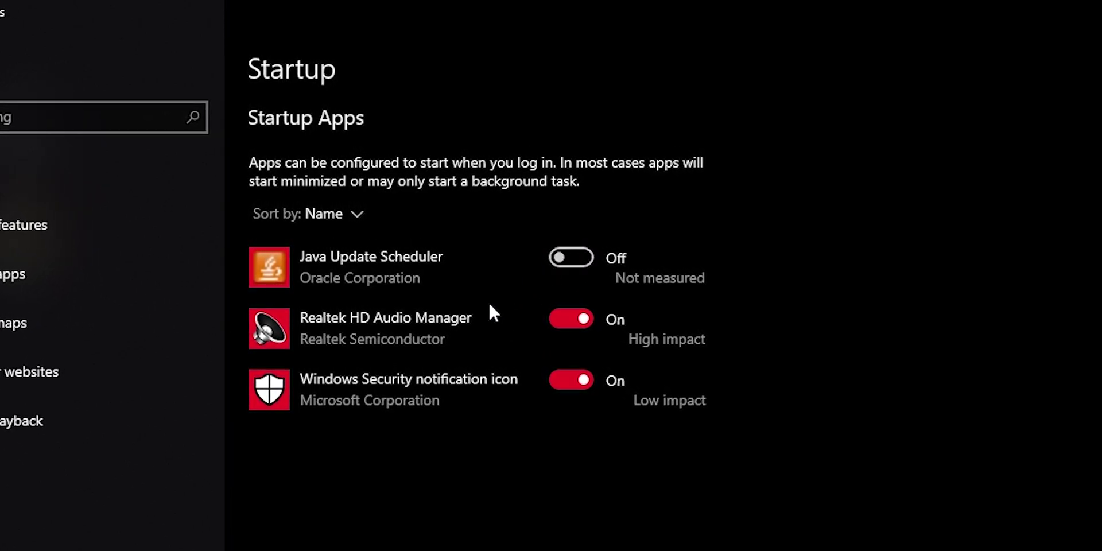
pyautogui.click(569, 380)
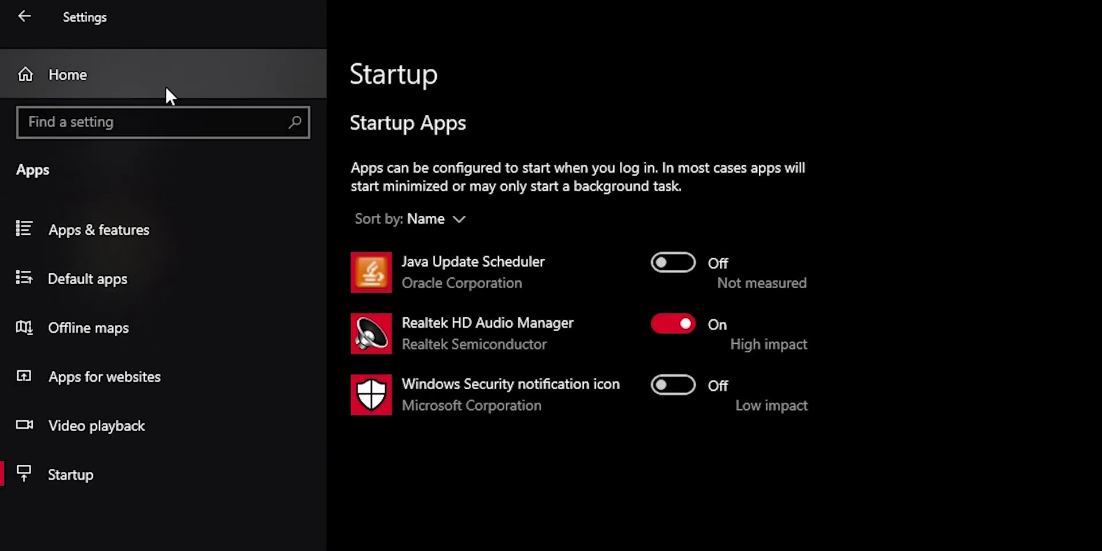
# Step: In the Gaming settings, disable opening Game bar with the controller button and turn off Game Mode
pyautogui.click(133, 80)
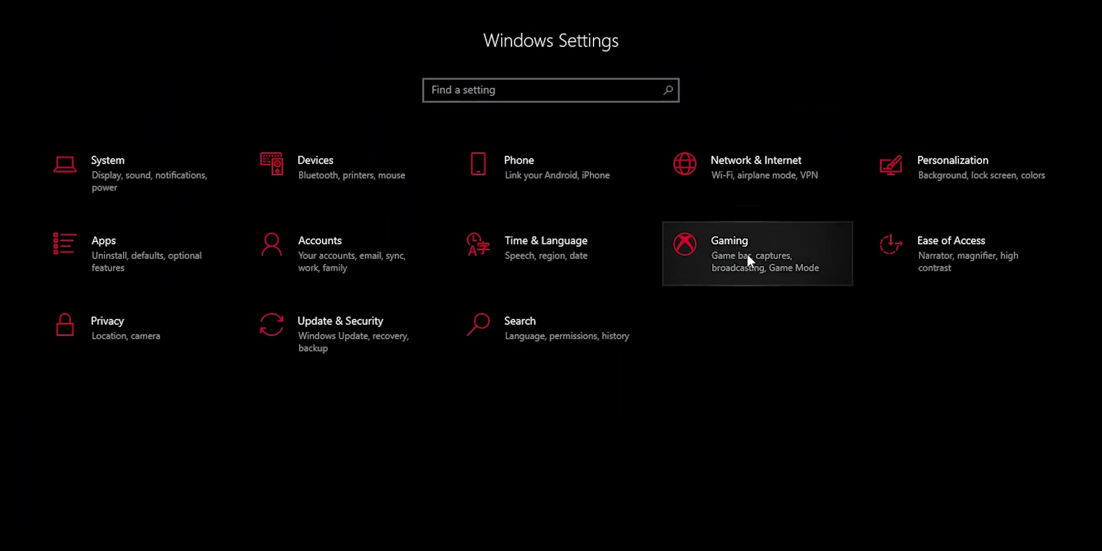
pyautogui.click(748, 256)
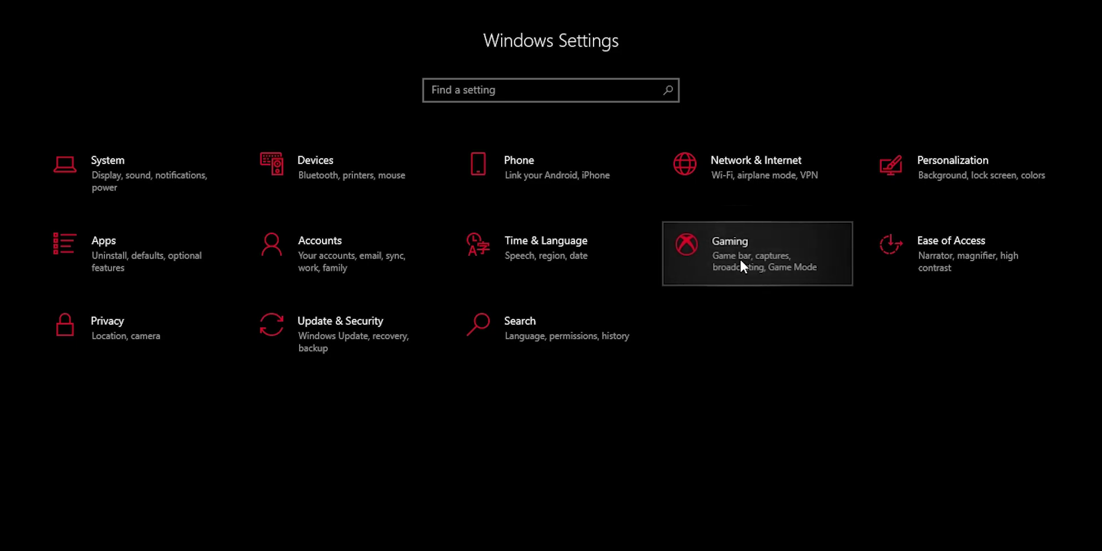
pyautogui.click(736, 260)
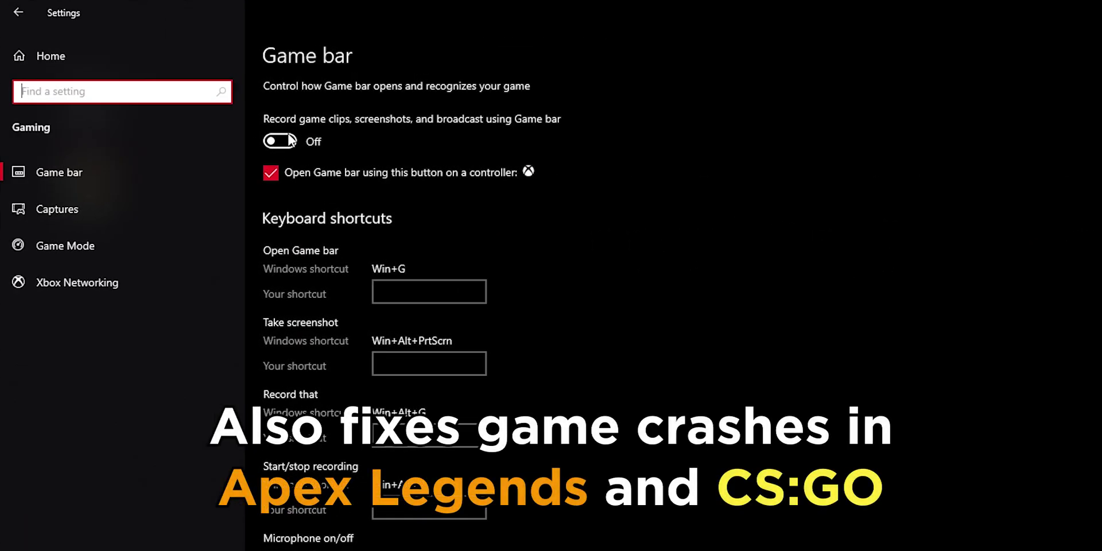
pyautogui.click(270, 172)
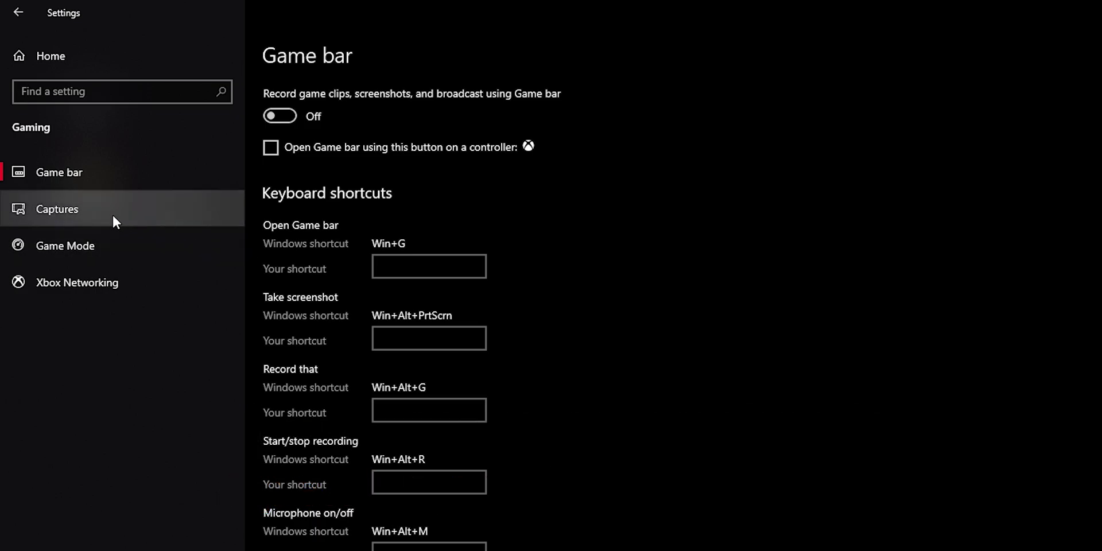
pyautogui.click(70, 245)
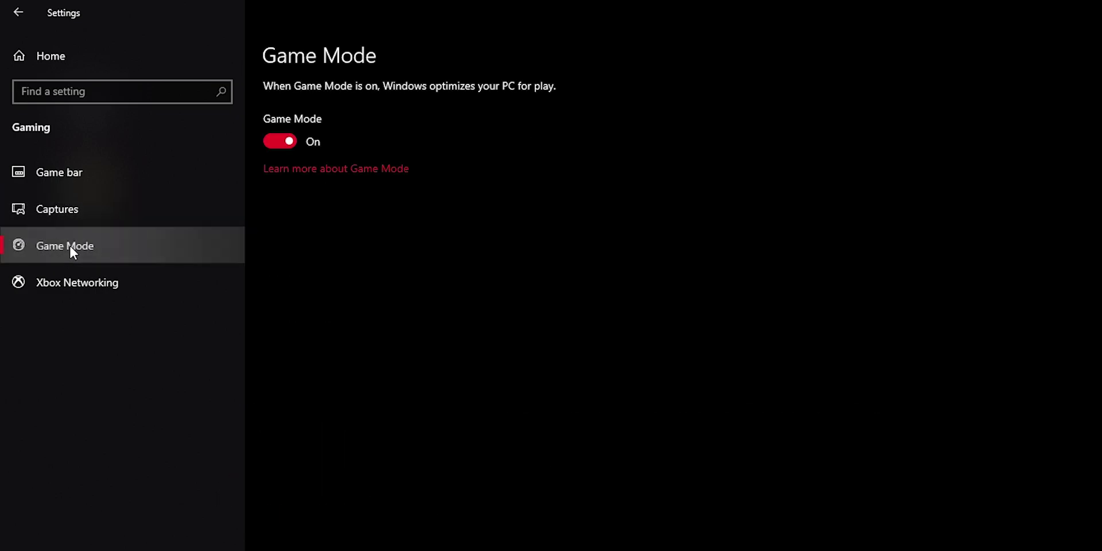
pyautogui.click(280, 141)
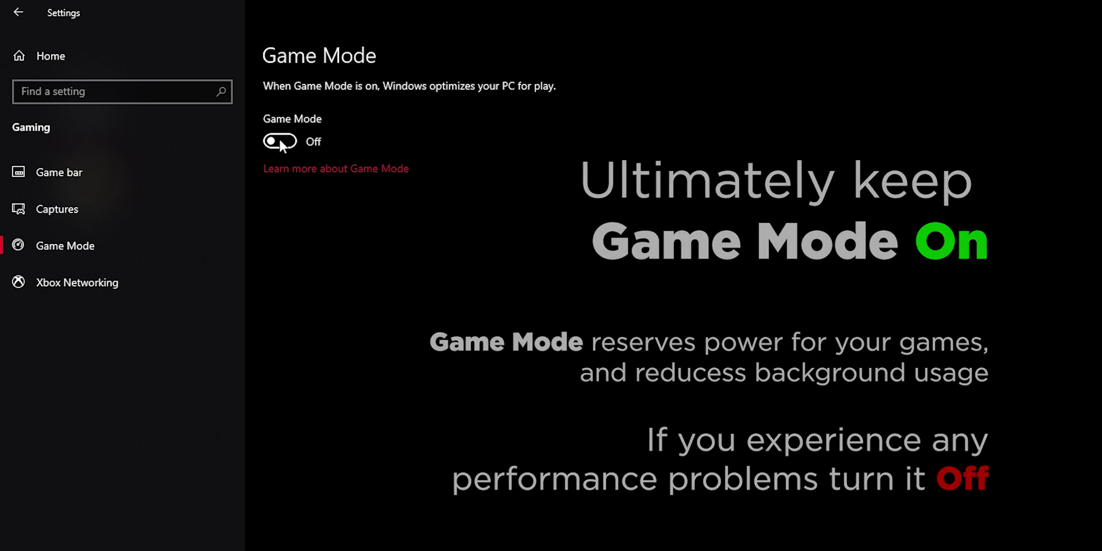
# Step: In the Ease of Access keyboard settings, disallow the shortcut key that starts Sticky Keys
pyautogui.click(56, 55)
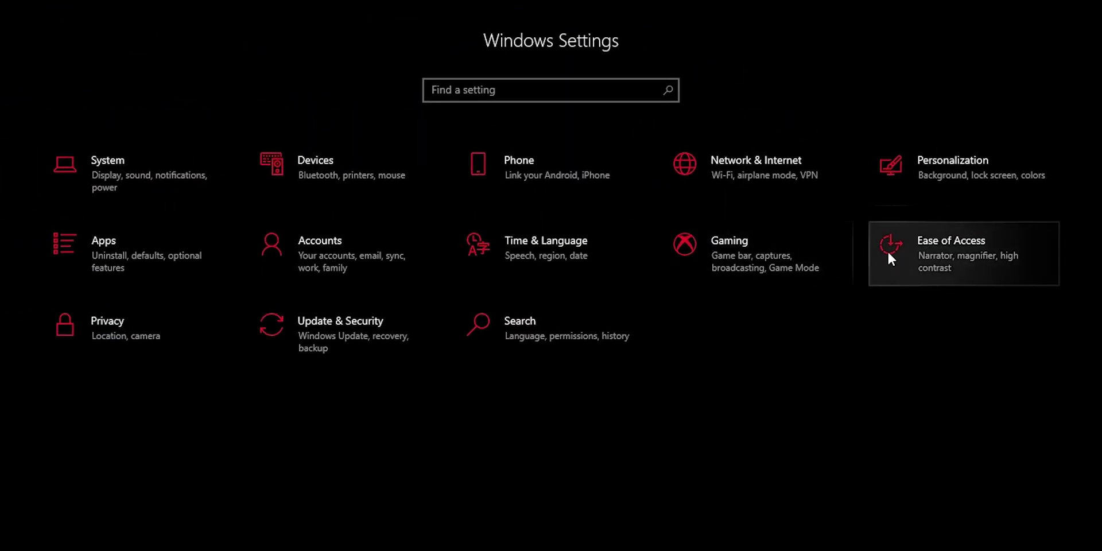
pyautogui.click(921, 253)
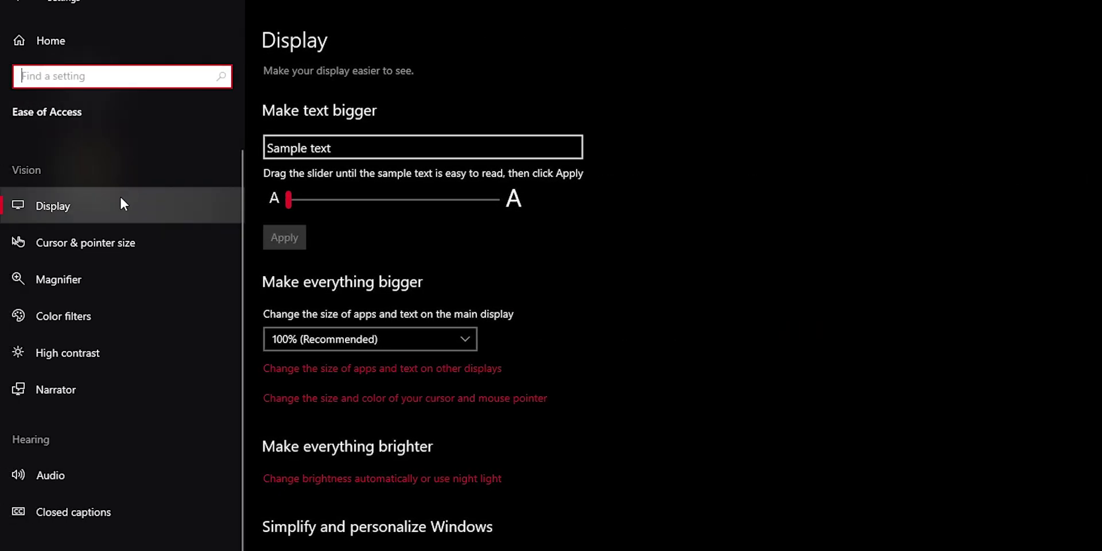
pyautogui.scroll(-2, 505, 287)
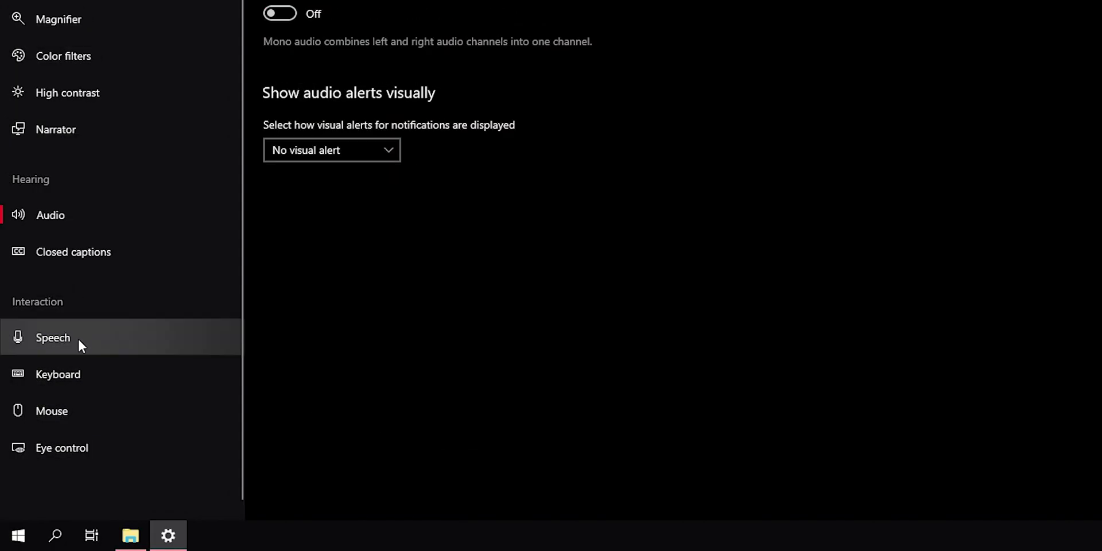
pyautogui.click(77, 338)
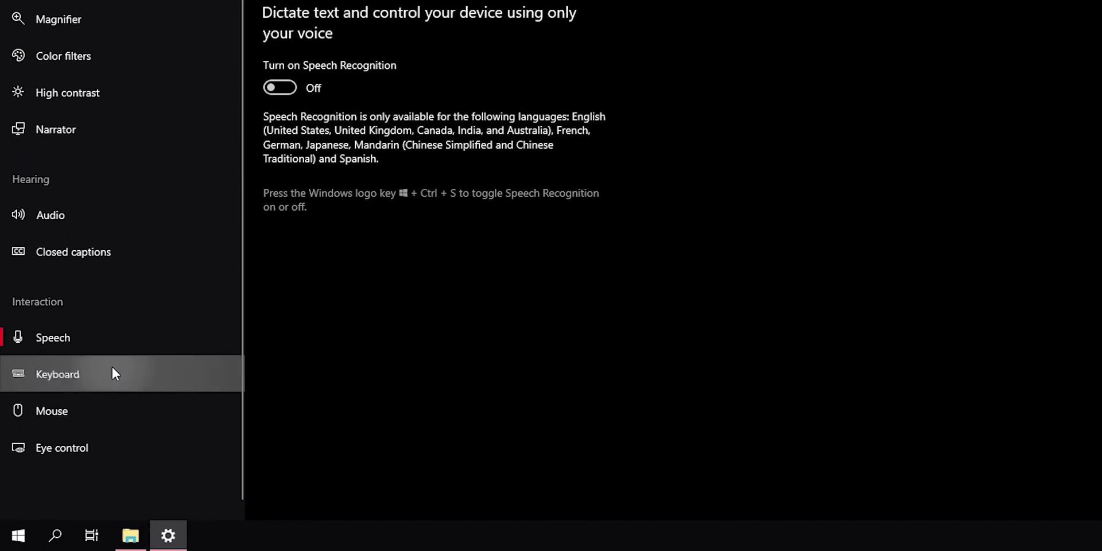
pyautogui.click(113, 370)
pyautogui.click(343, 101)
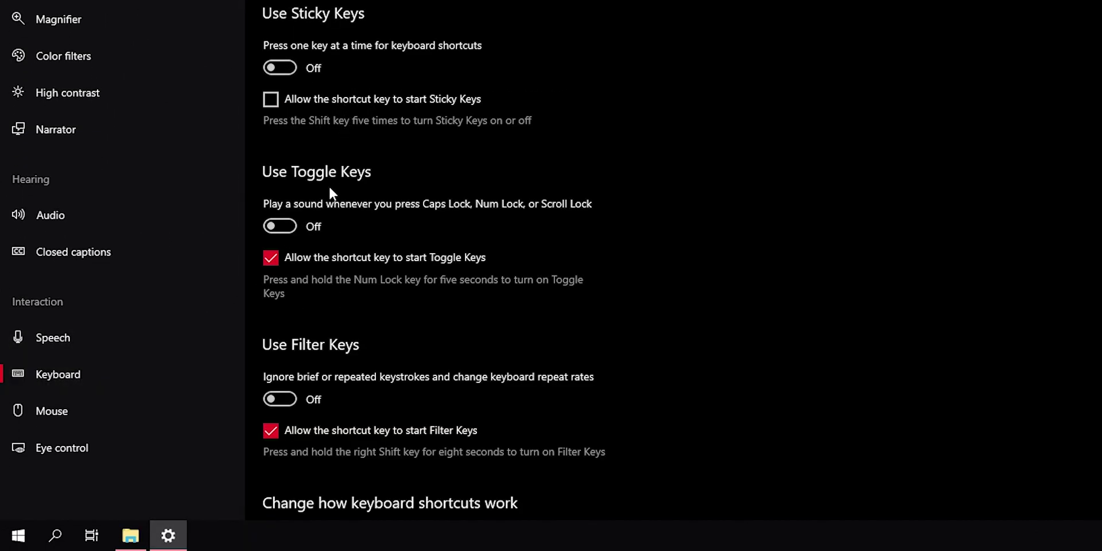
# Step: Disallow the shortcut keys that start Toggle Keys and Filter Keys, and turn off the warning message for turning these keys on
pyautogui.click(309, 256)
pyautogui.scroll(-4, 309, 253)
pyautogui.click(325, 192)
pyautogui.scroll(-3, 325, 198)
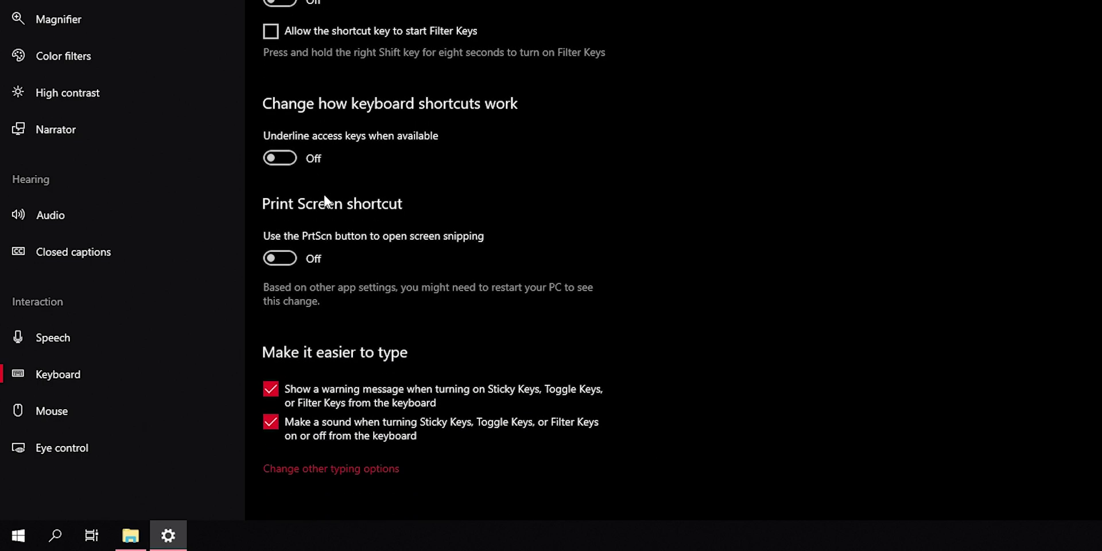
pyautogui.click(312, 388)
pyautogui.scroll(3, 283, 422)
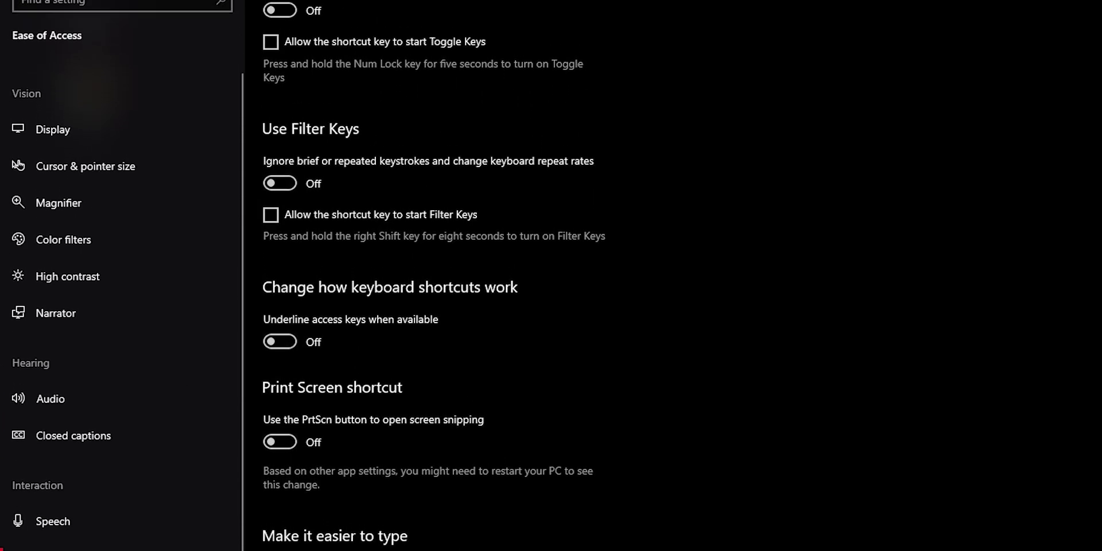
pyautogui.scroll(2, 483, 373)
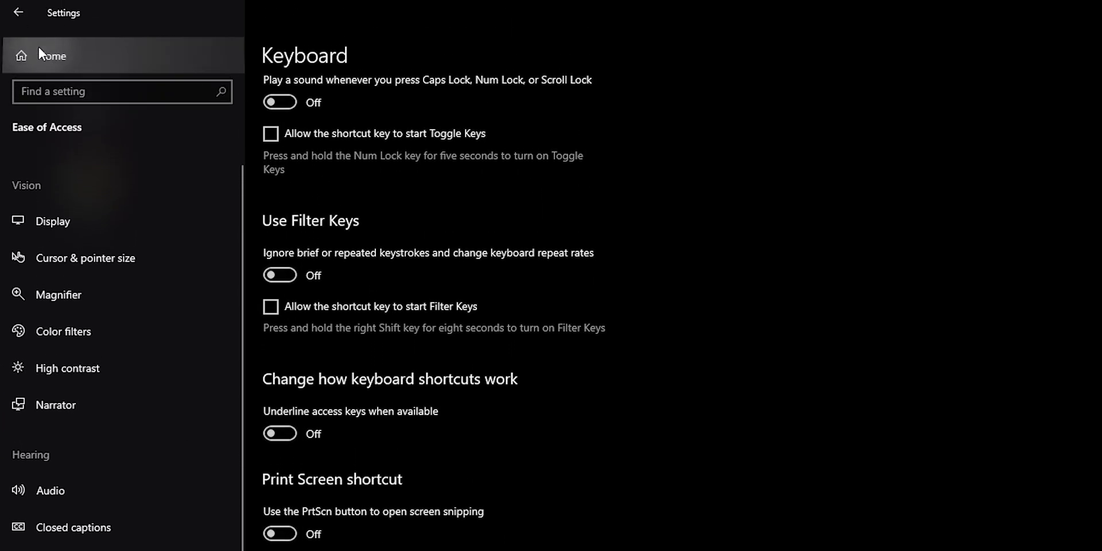
# Step: In the Privacy settings, turn off website language list access and app launch tracking, and check Speech and Inking & typing personalization
pyautogui.click(39, 54)
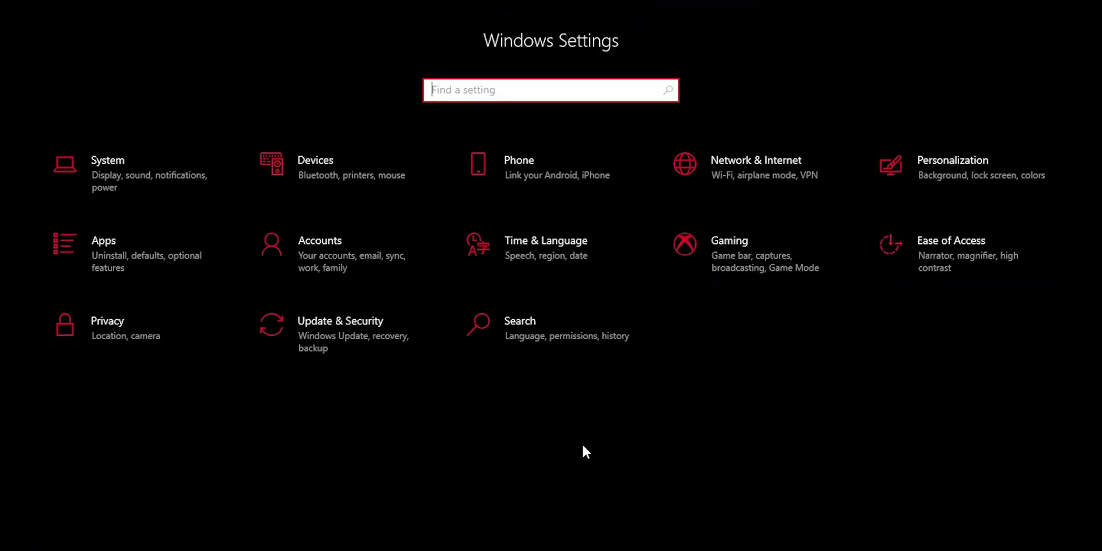
pyautogui.click(115, 327)
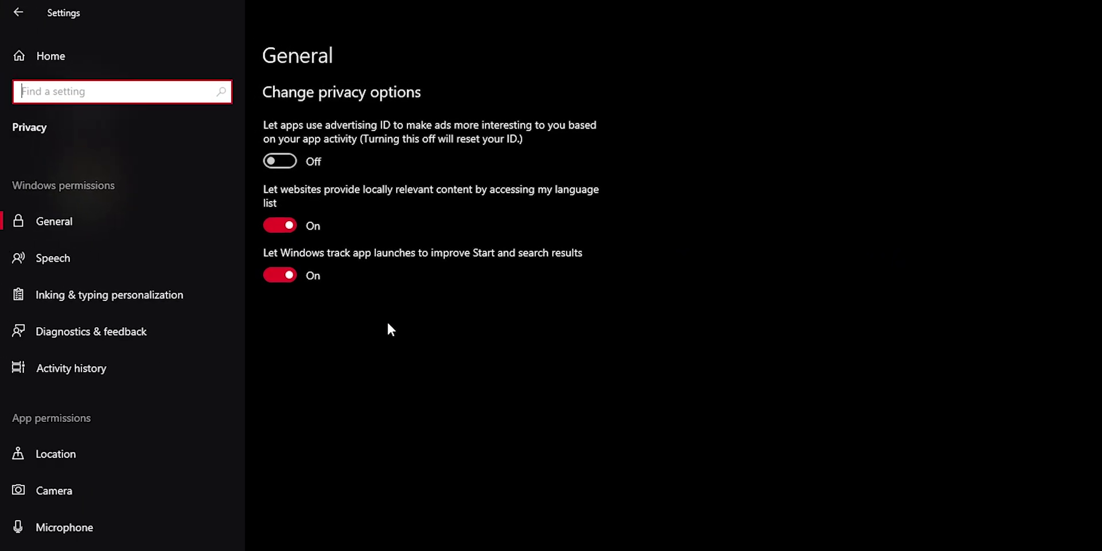
pyautogui.click(292, 275)
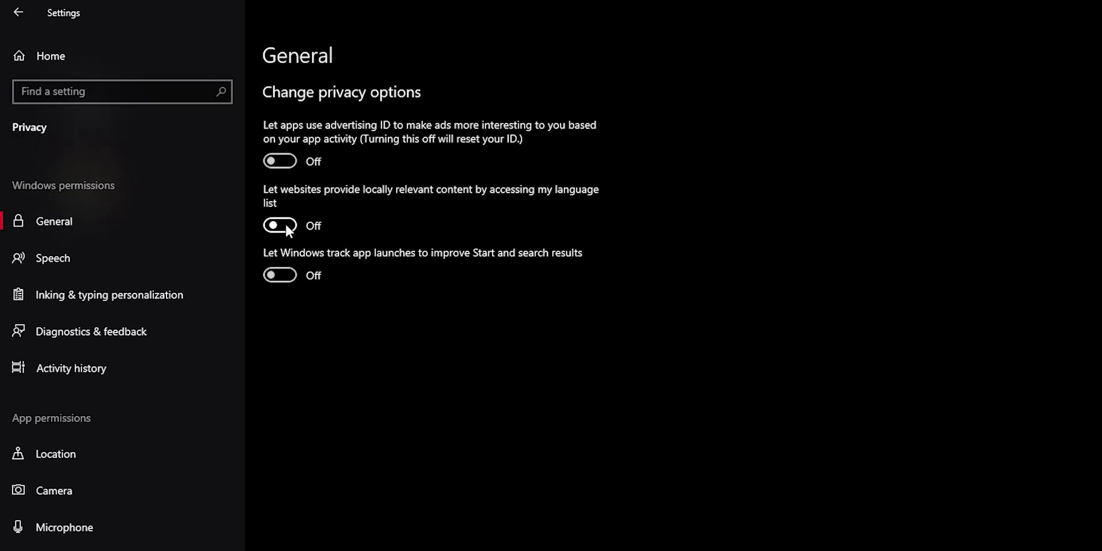
pyautogui.click(123, 257)
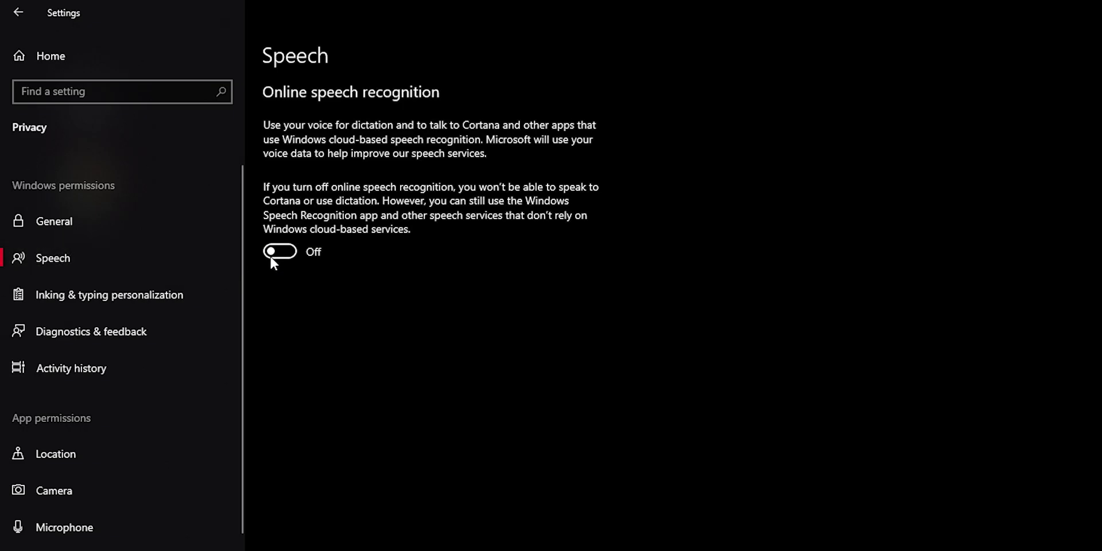
pyautogui.click(136, 291)
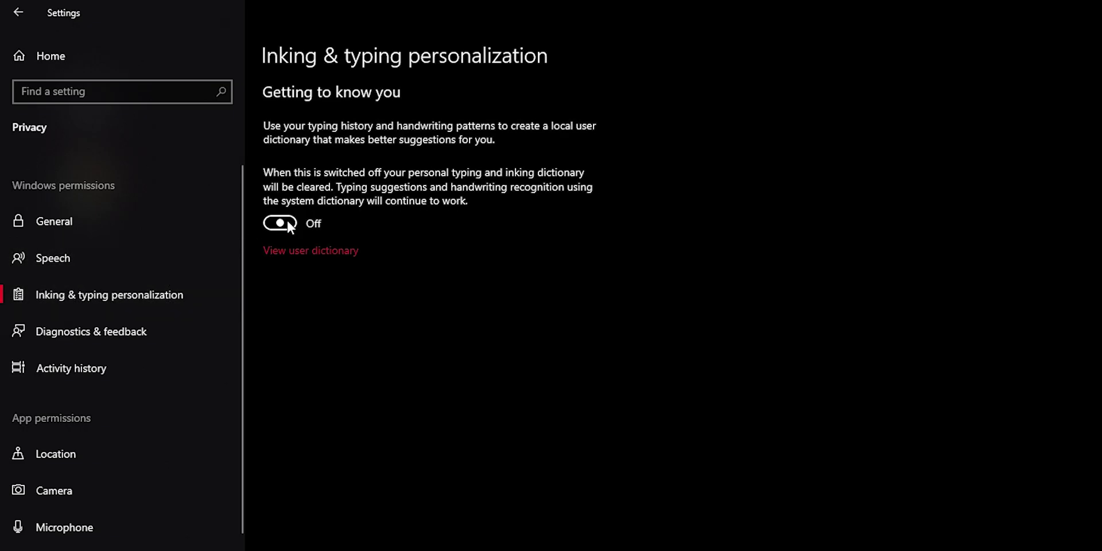
# Step: In the Diagnostics & feedback settings, set the feedback frequency to Never and delete the collected diagnostic data
pyautogui.click(136, 330)
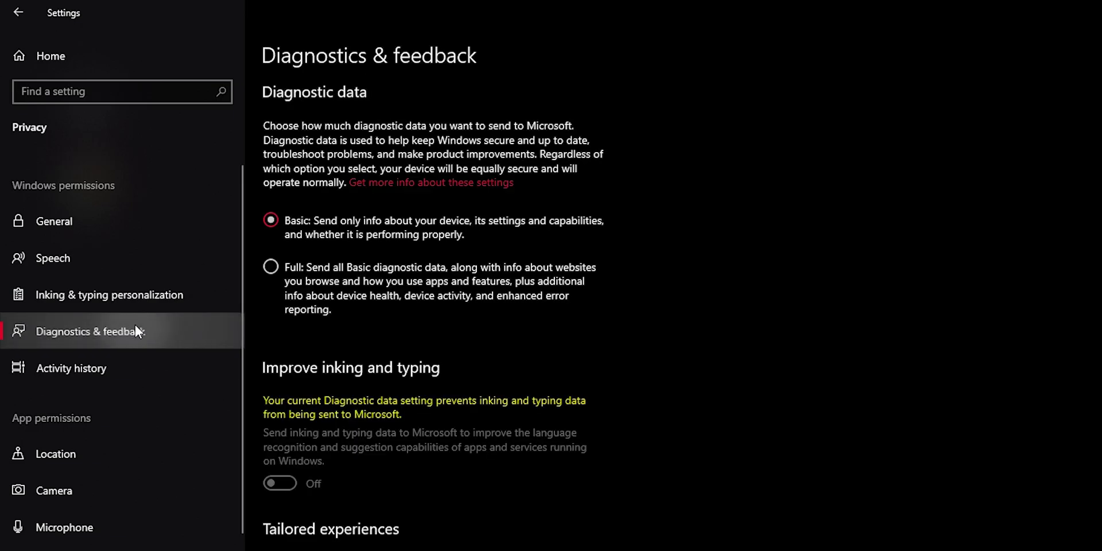
pyautogui.scroll(-10, 276, 216)
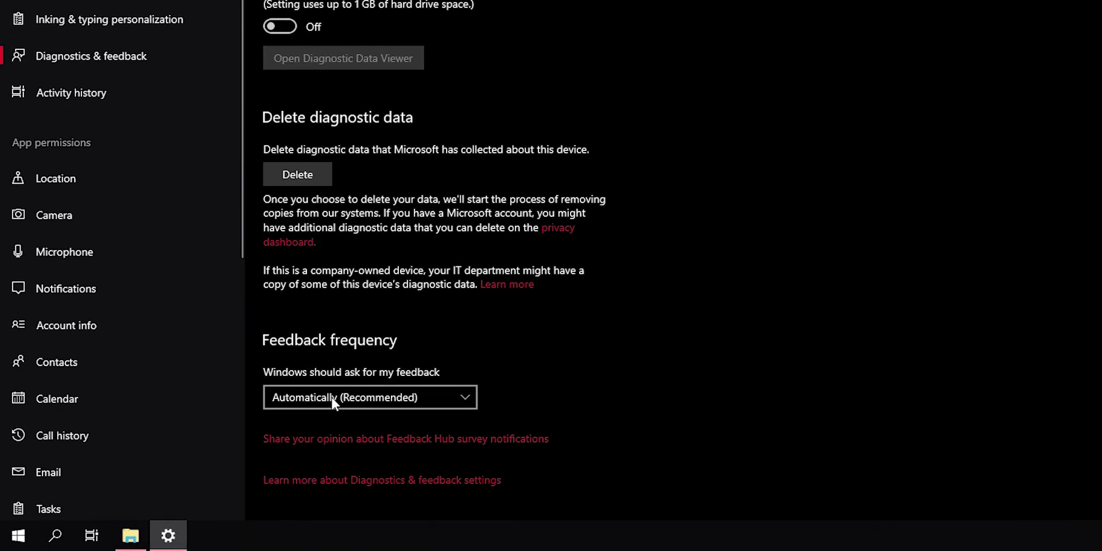
pyautogui.click(332, 410)
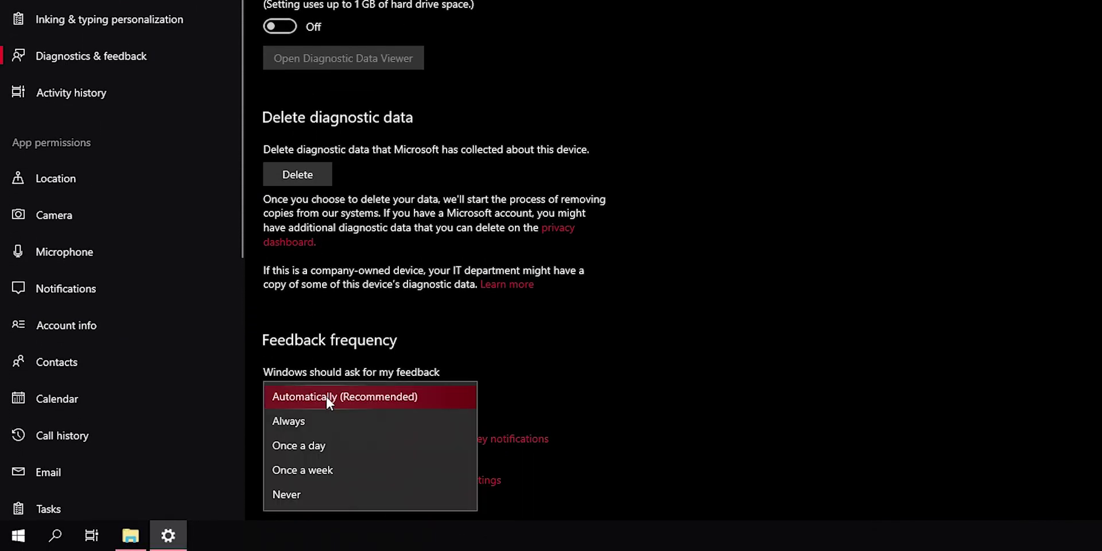
pyautogui.click(290, 497)
pyautogui.scroll(3, 380, 224)
pyautogui.scroll(1, 380, 224)
pyautogui.click(305, 288)
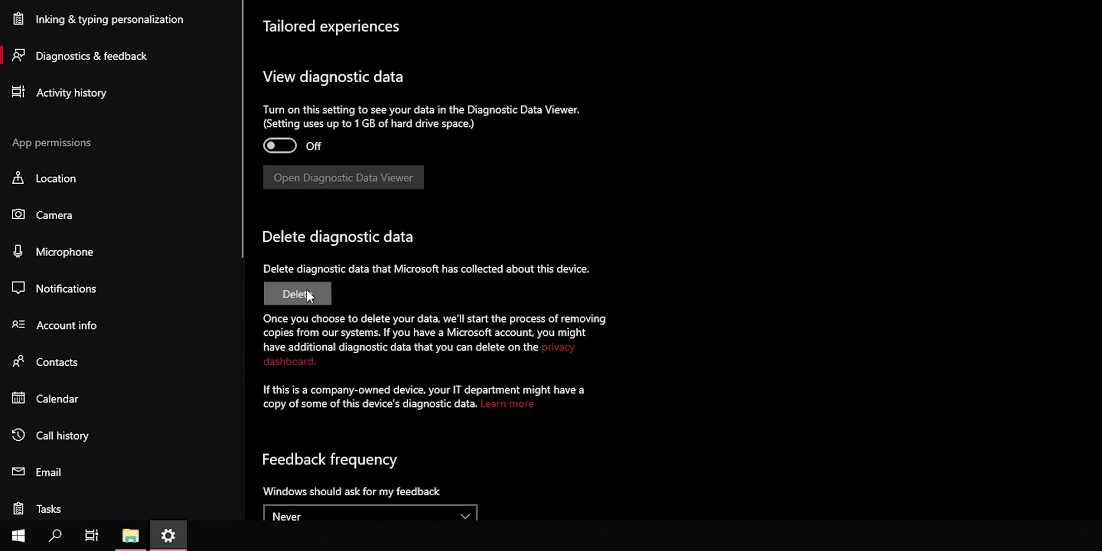
# Step: In the Activity history settings, stop storing activity history on this device and clear the existing history
pyautogui.scroll(7, 466, 247)
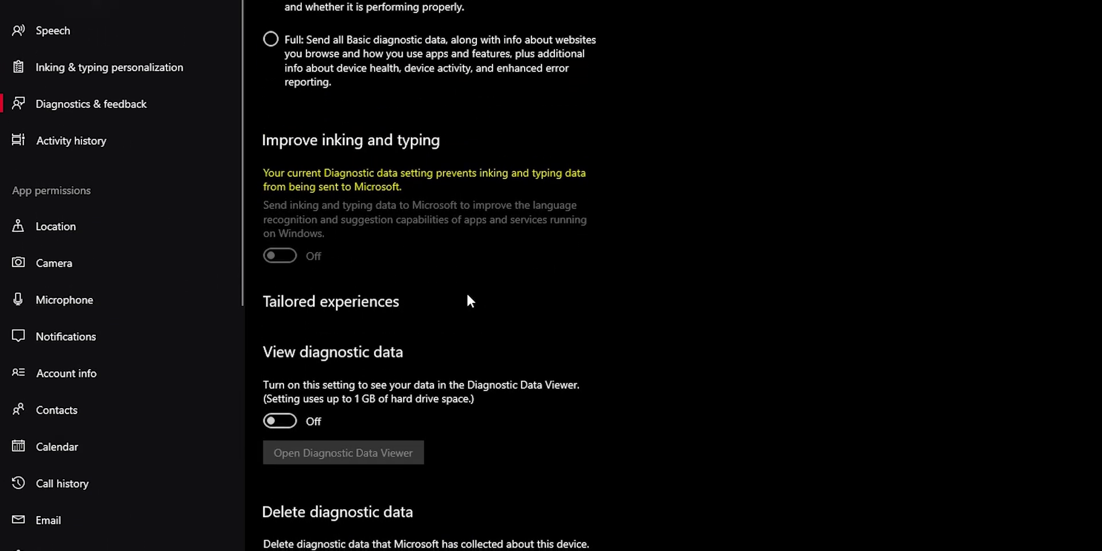
pyautogui.scroll(2, 194, 284)
pyautogui.click(96, 361)
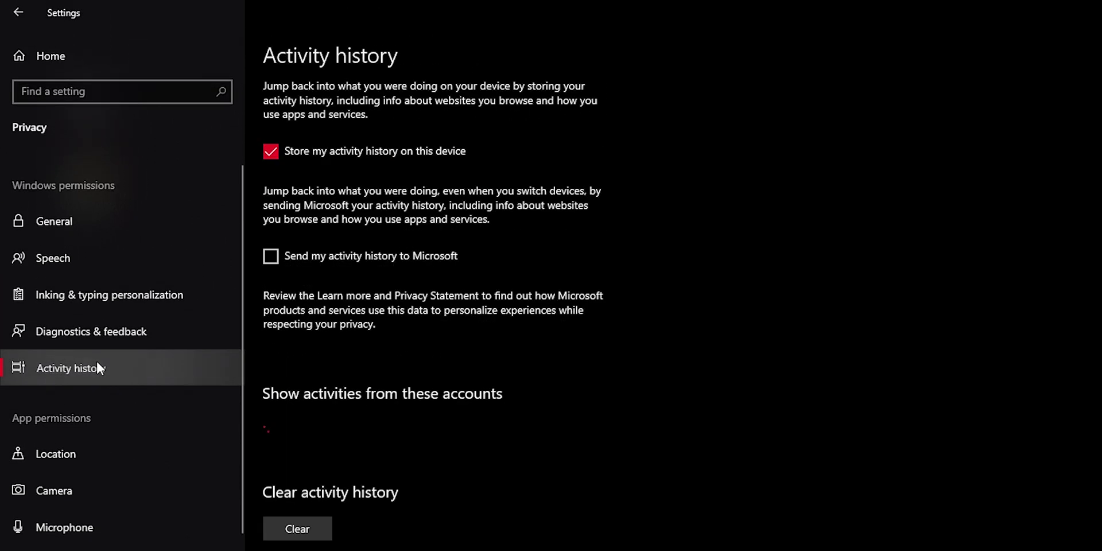
pyautogui.click(309, 153)
pyautogui.scroll(-6, 304, 259)
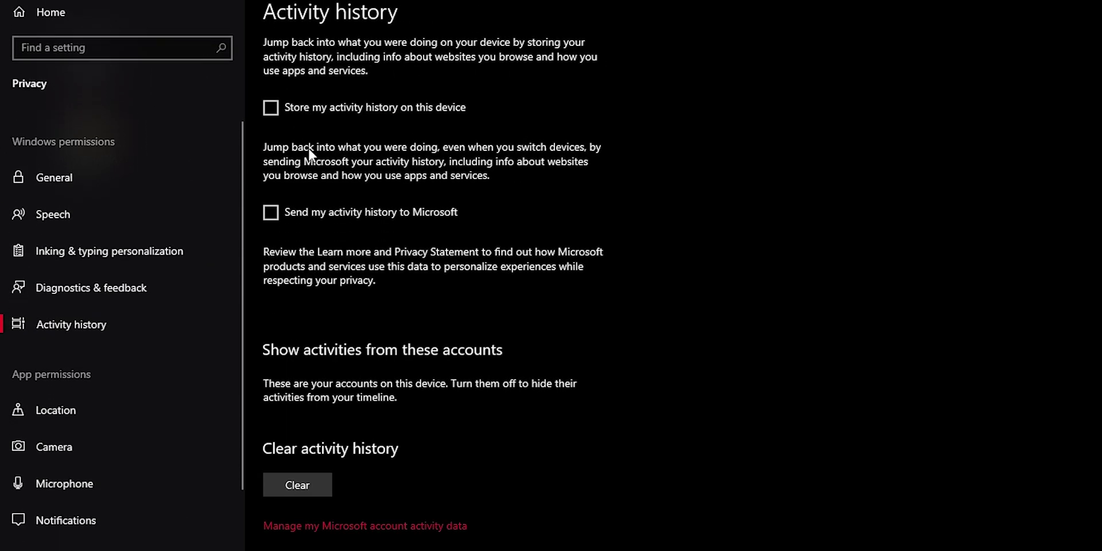
pyautogui.click(299, 351)
pyautogui.click(263, 309)
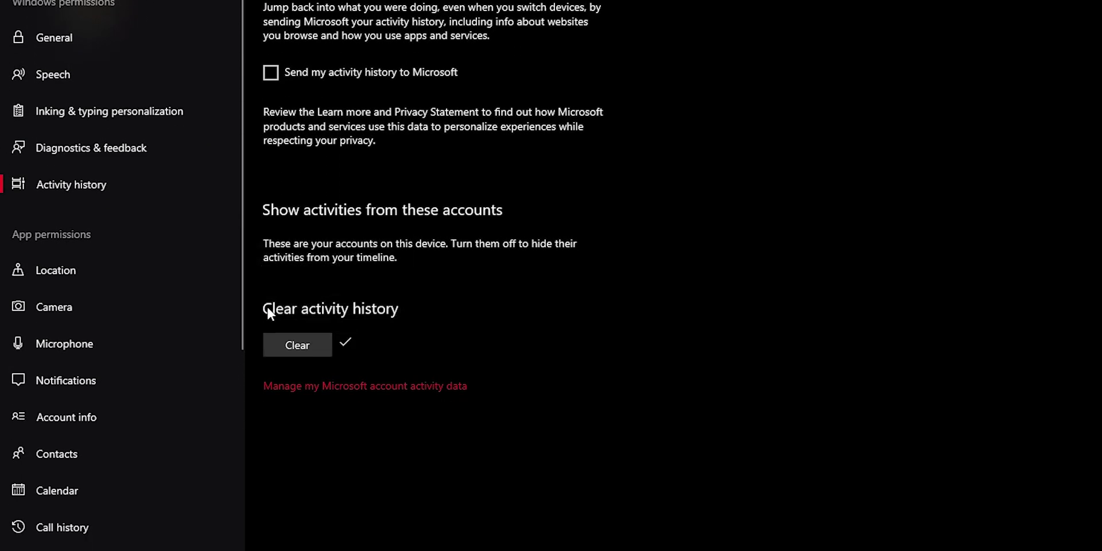
# Step: Check the device's location access in the Location privacy settings and review the default location and location history options
pyautogui.scroll(-2, 136, 274)
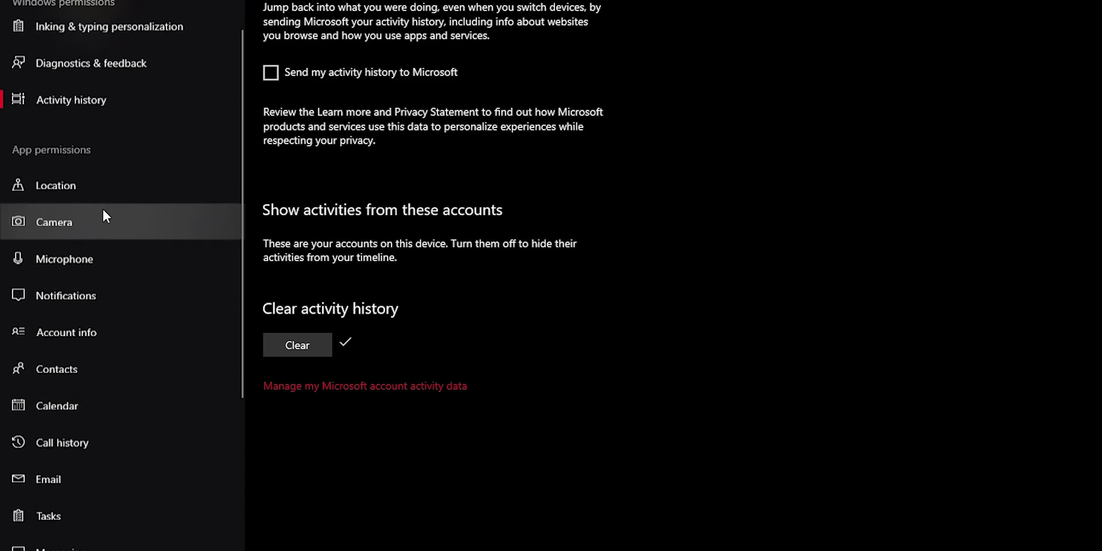
pyautogui.click(71, 170)
pyautogui.scroll(3, 322, 105)
pyautogui.click(312, 261)
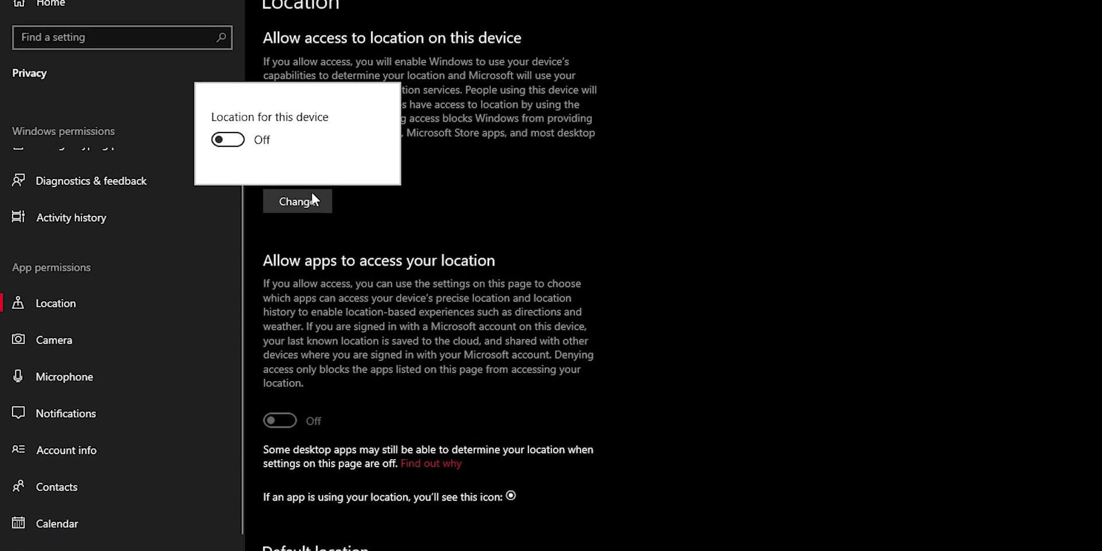
pyautogui.click(368, 252)
pyautogui.scroll(-5, 387, 304)
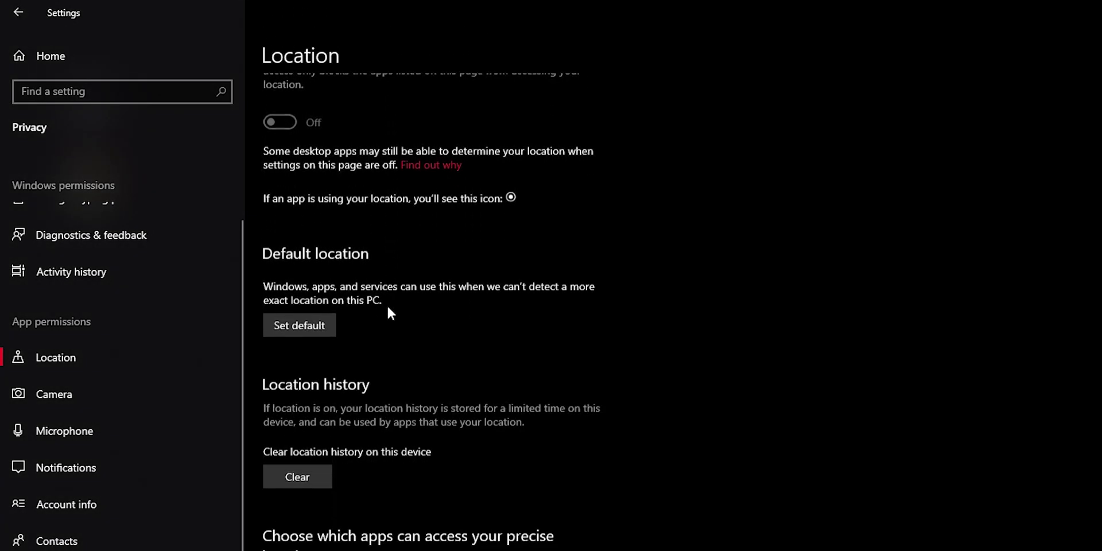
# Step: Review the app access settings in the Camera, Microphone and Notifications permissions
pyautogui.click(104, 394)
pyautogui.click(104, 428)
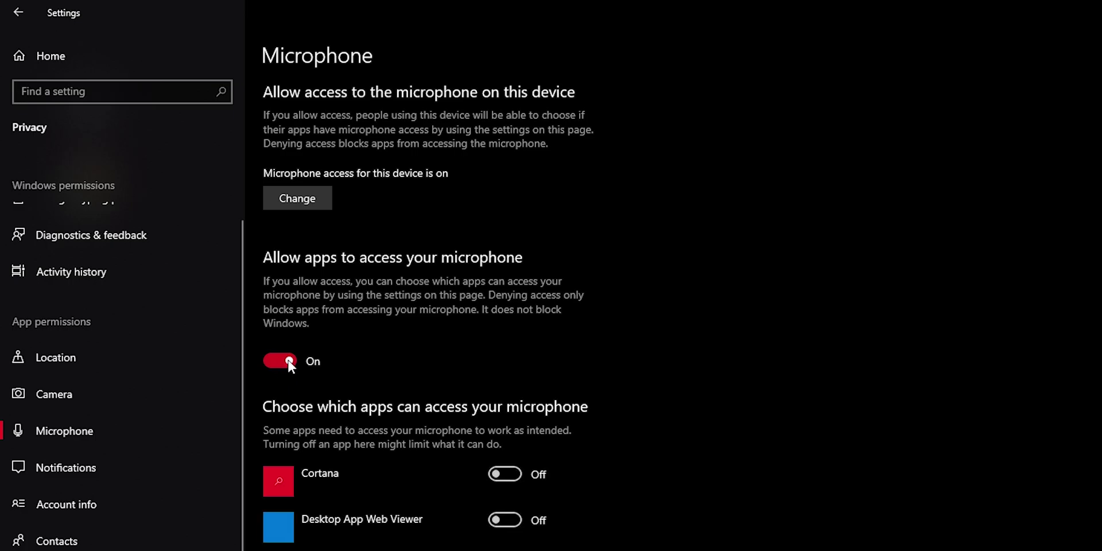
pyautogui.click(77, 463)
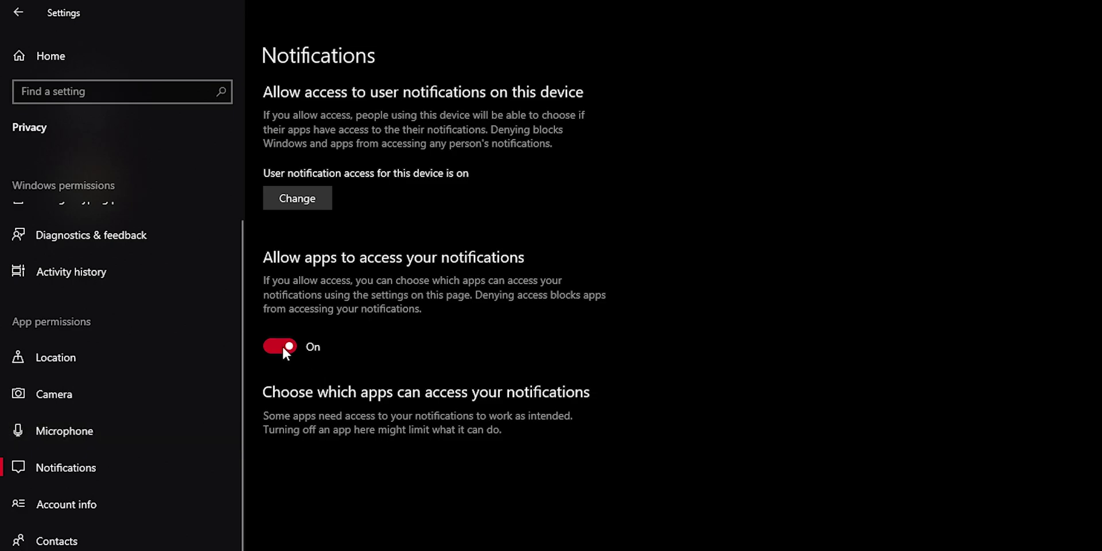
pyautogui.scroll(-3, 147, 325)
# Step: Go through the Account info, Calendar, Call history, Email and Tasks permissions, turning off app access to email
pyautogui.click(147, 320)
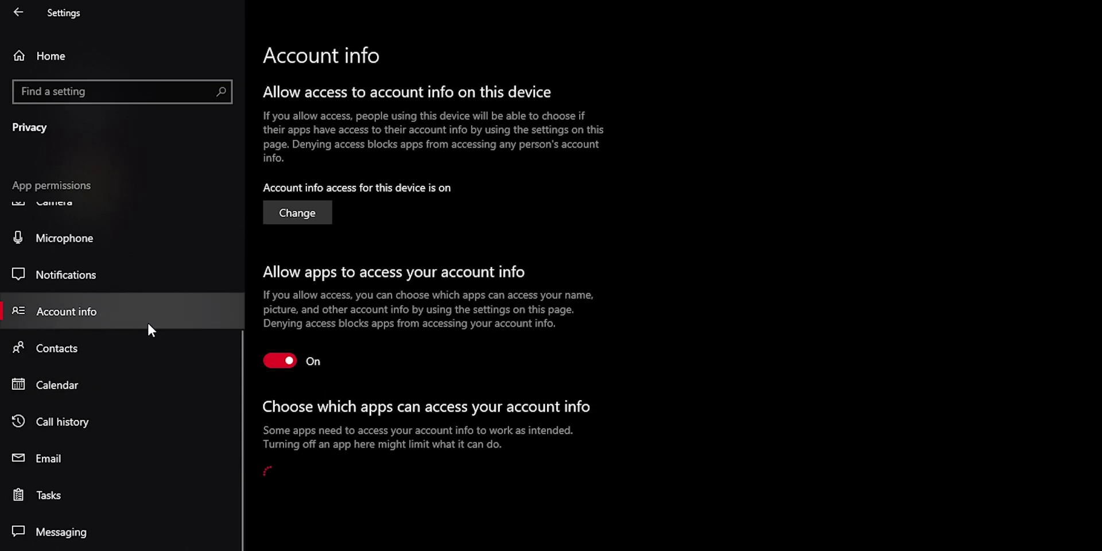
pyautogui.click(138, 384)
pyautogui.click(144, 422)
pyautogui.scroll(-1, 120, 373)
pyautogui.click(112, 369)
pyautogui.click(278, 347)
pyautogui.click(205, 398)
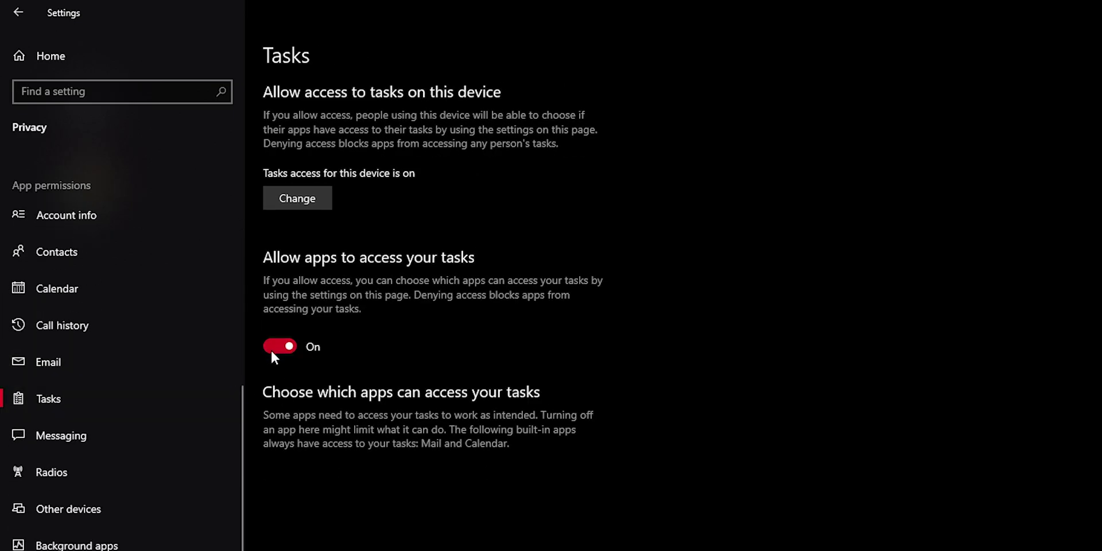
# Step: Check the Messaging and Radios permissions, and turn off communication with unpaired devices in the Other devices settings
pyautogui.click(161, 435)
pyautogui.scroll(-1, 68, 422)
pyautogui.click(68, 421)
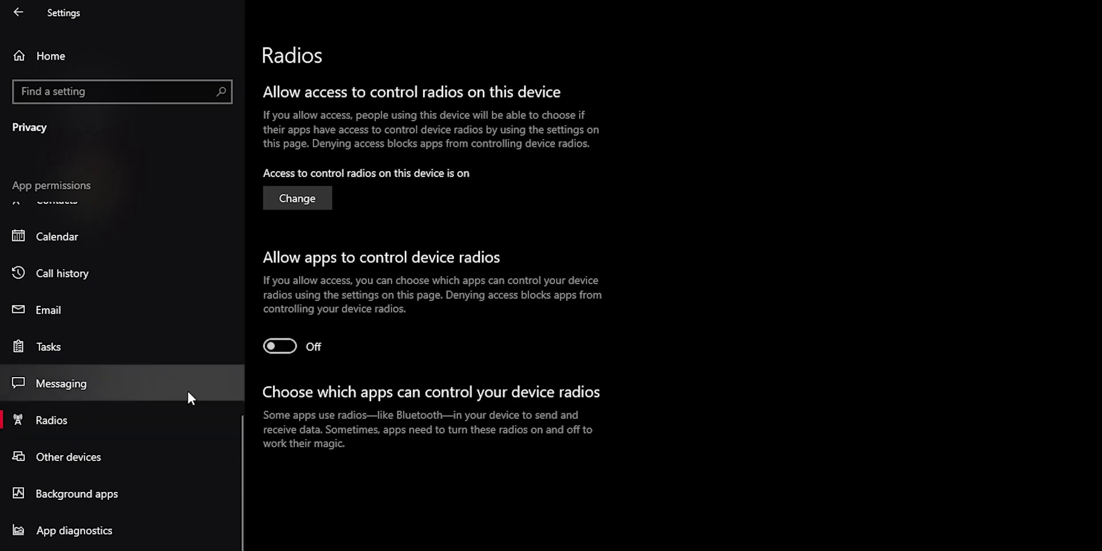
pyautogui.click(89, 457)
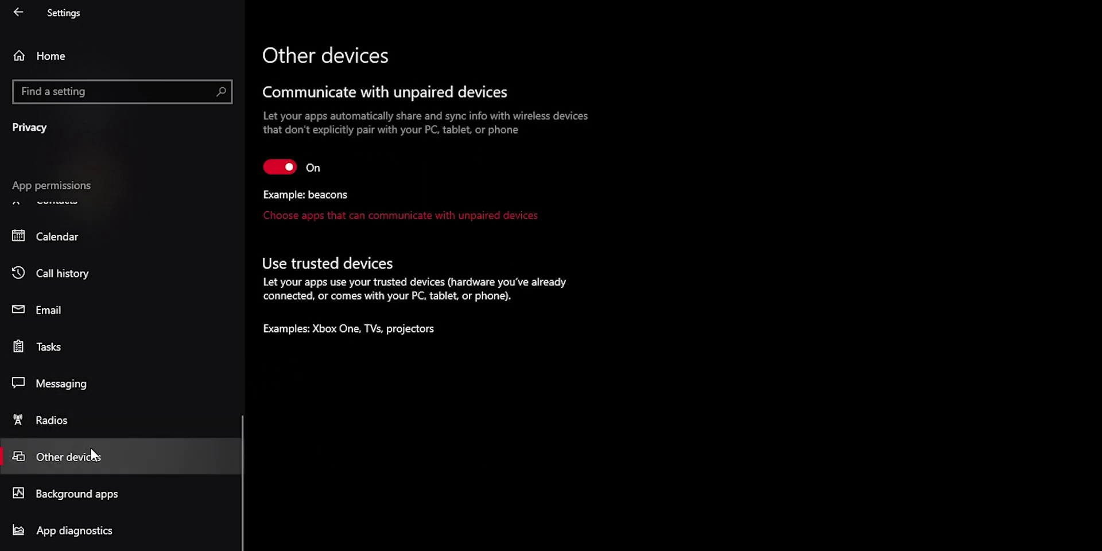
pyautogui.click(285, 165)
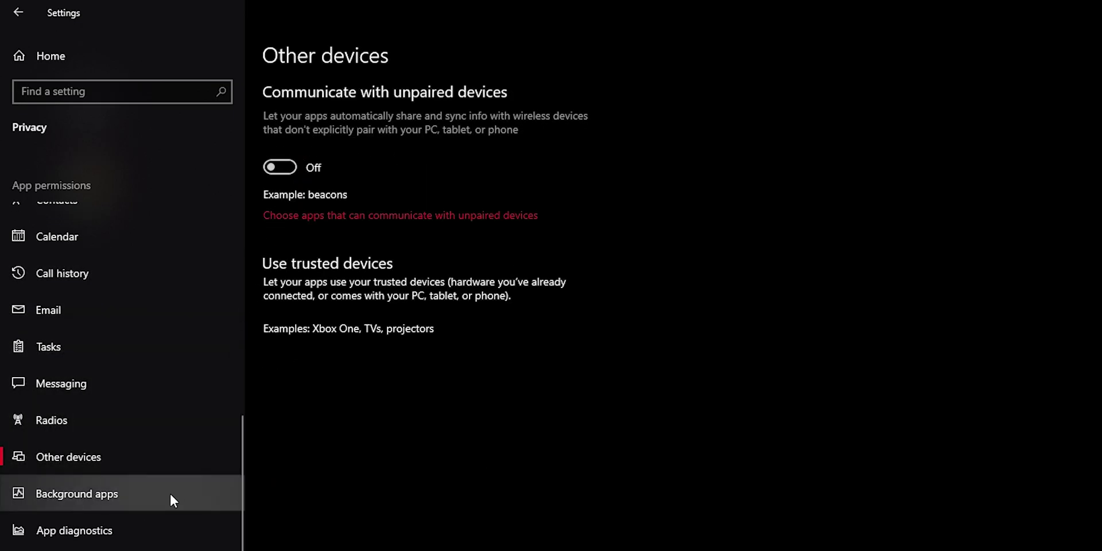
# Step: Check the Background apps settings and deny apps access to diagnostic info about other apps
pyautogui.click(154, 497)
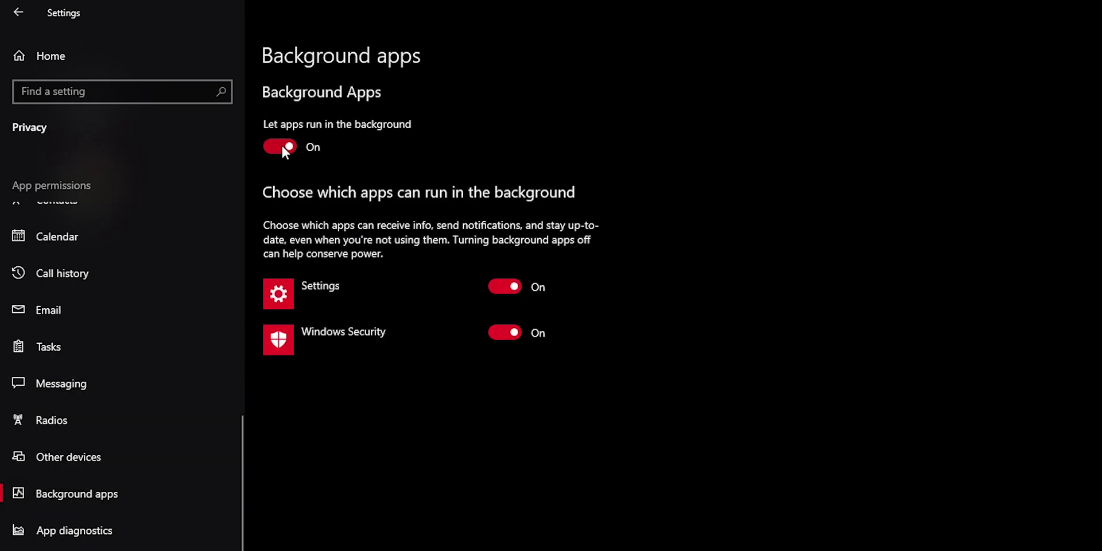
pyautogui.click(99, 527)
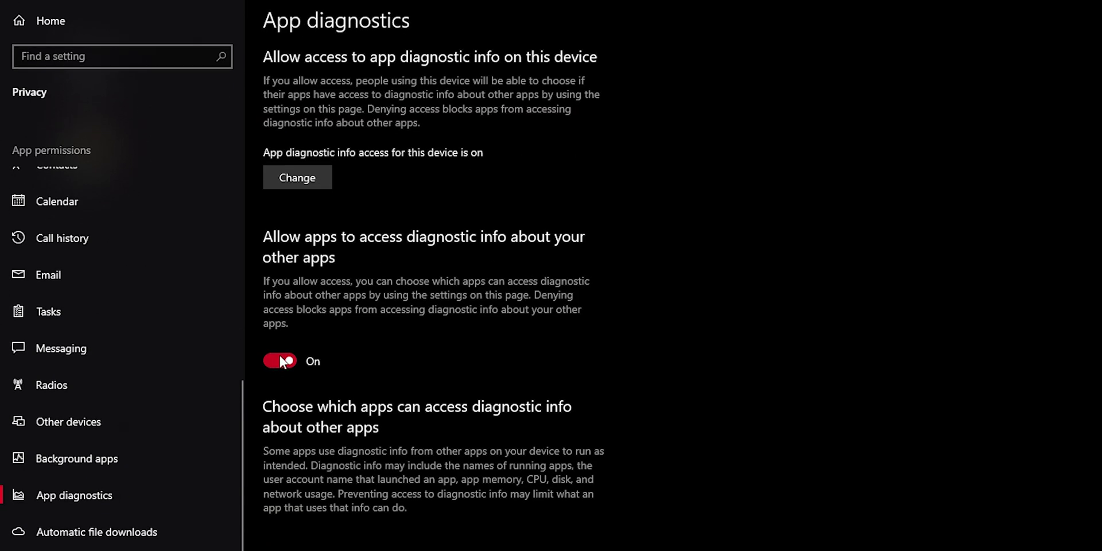
pyautogui.click(280, 358)
# Step: Review the Automatic file downloads, Documents, Pictures, Videos and File system permissions
pyautogui.click(86, 532)
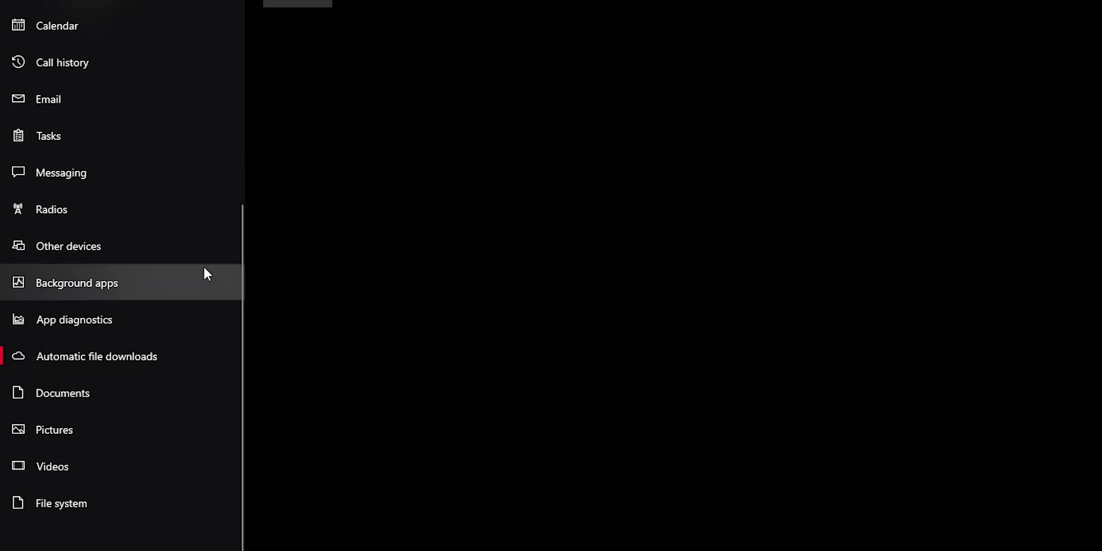
pyautogui.click(88, 400)
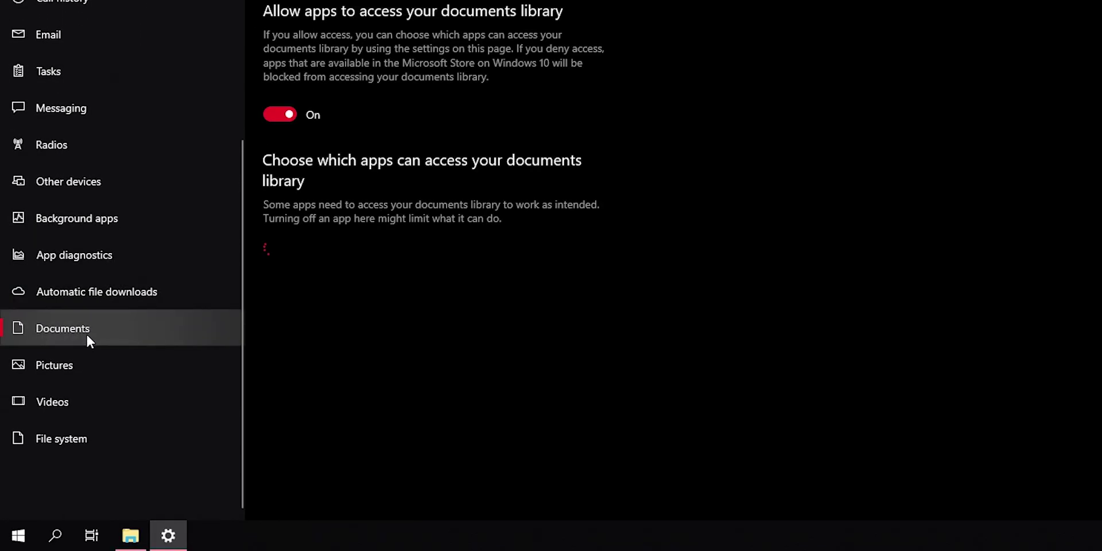
pyautogui.click(58, 365)
pyautogui.click(75, 399)
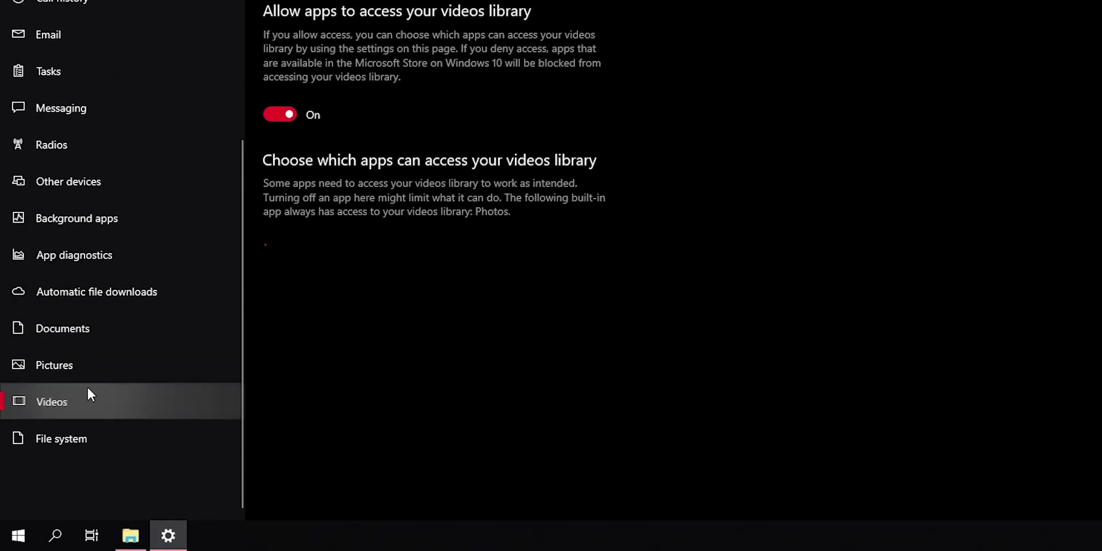
pyautogui.click(36, 438)
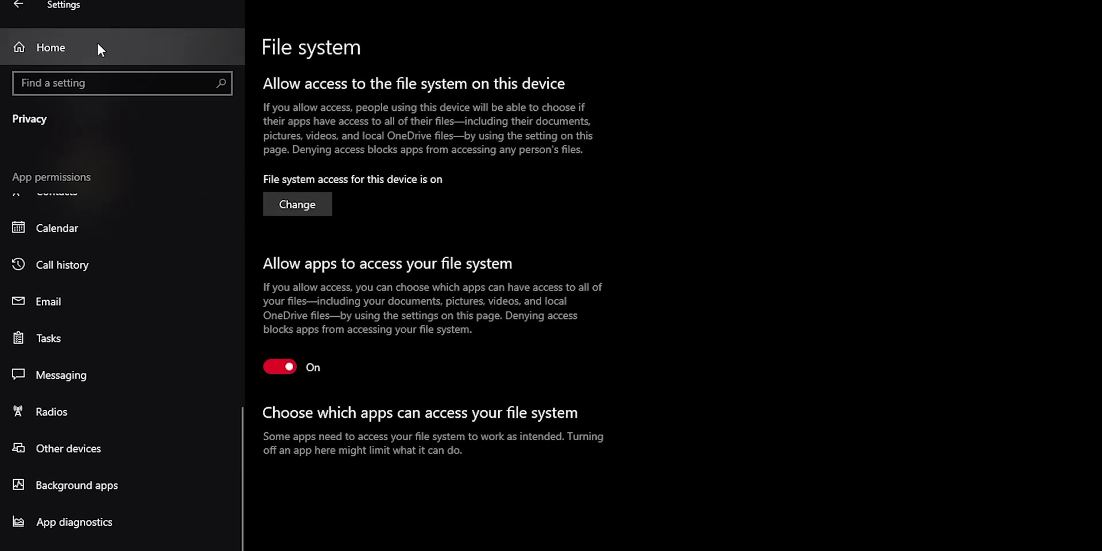
# Step: Open the advanced options of Windows Update in the Update & Security settings
pyautogui.click(77, 51)
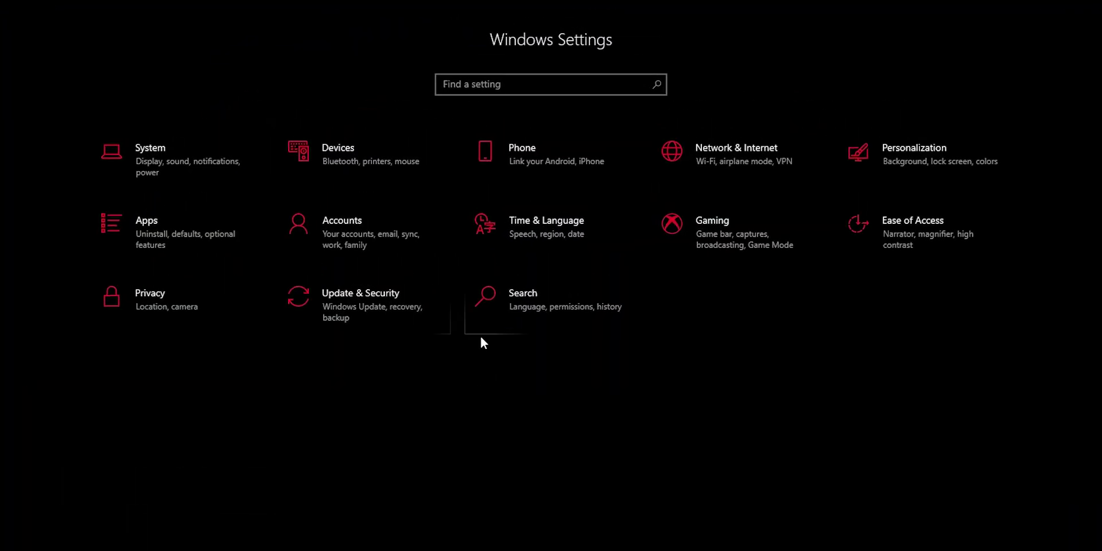
pyautogui.click(349, 330)
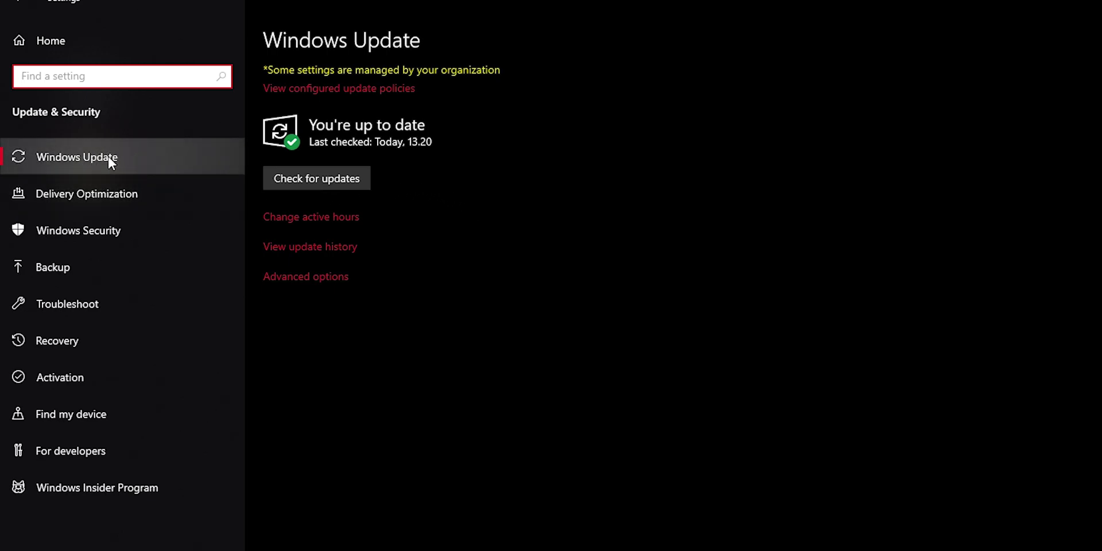
pyautogui.click(307, 279)
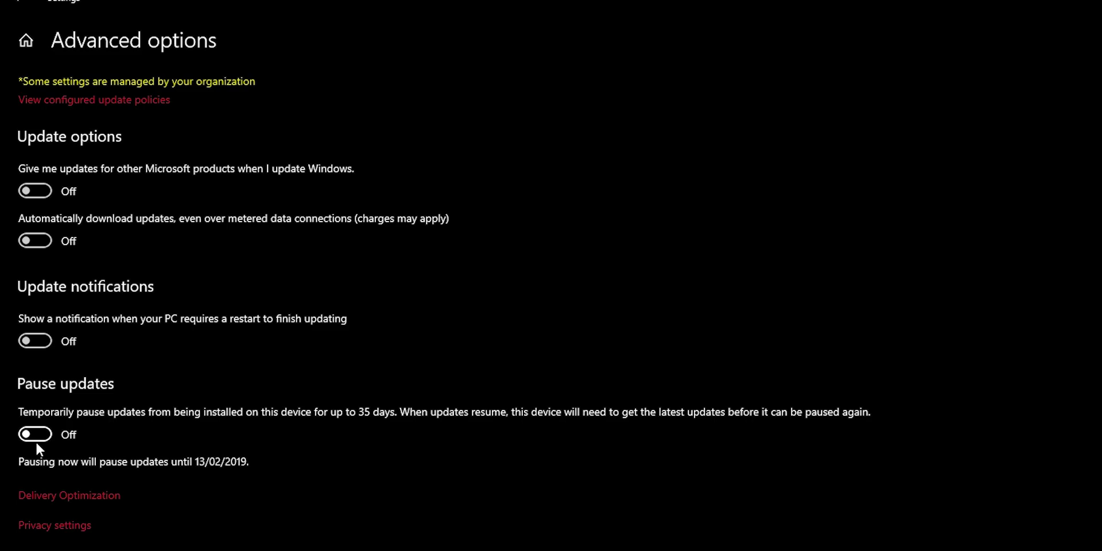
# Step: Turn off downloads from other PCs in the Delivery Optimization settings, and close the Settings window
pyautogui.click(81, 496)
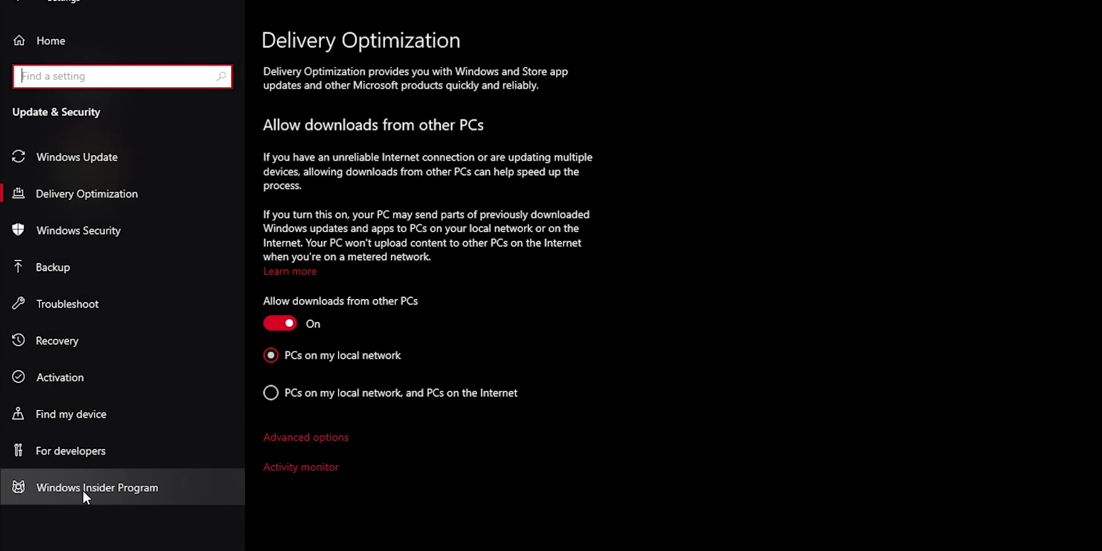
pyautogui.click(290, 329)
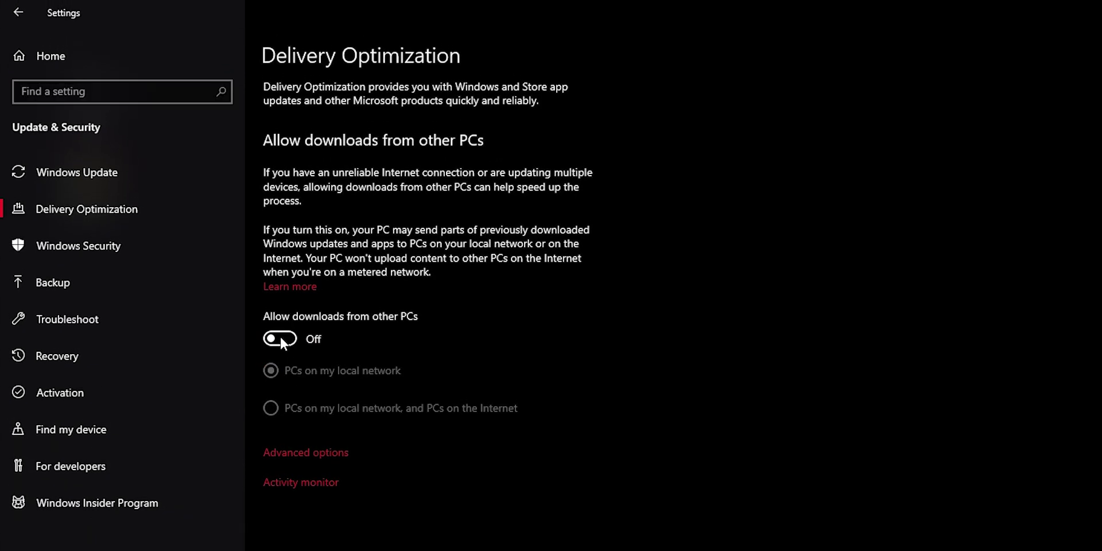
pyautogui.click(25, 15)
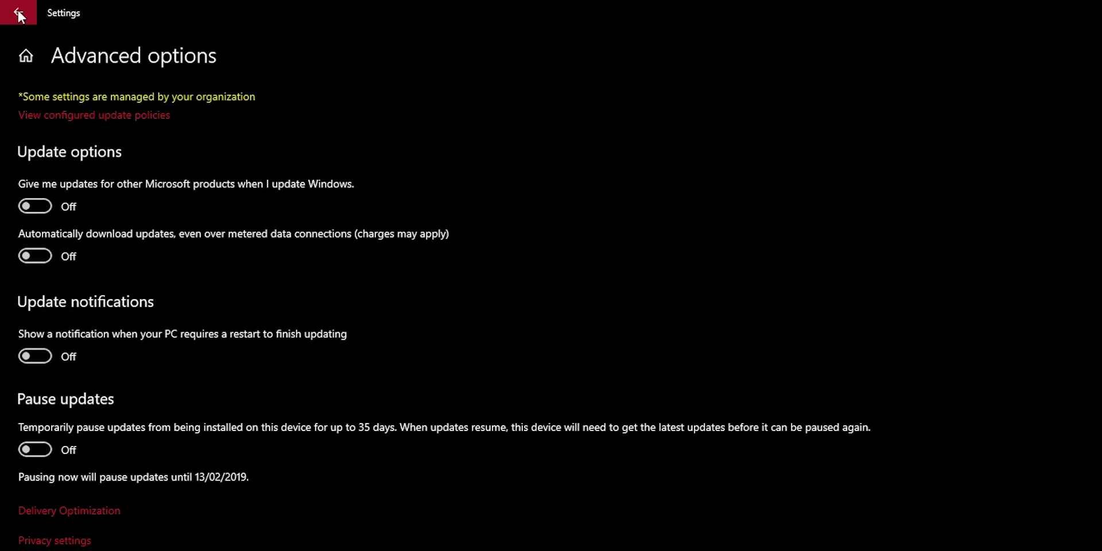
pyautogui.click(25, 15)
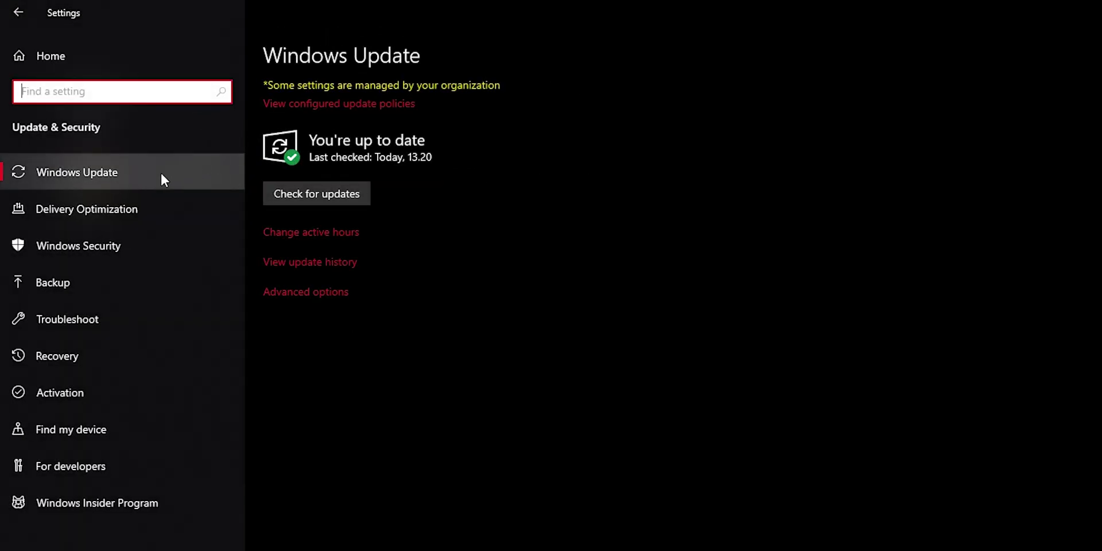
pyautogui.click(105, 50)
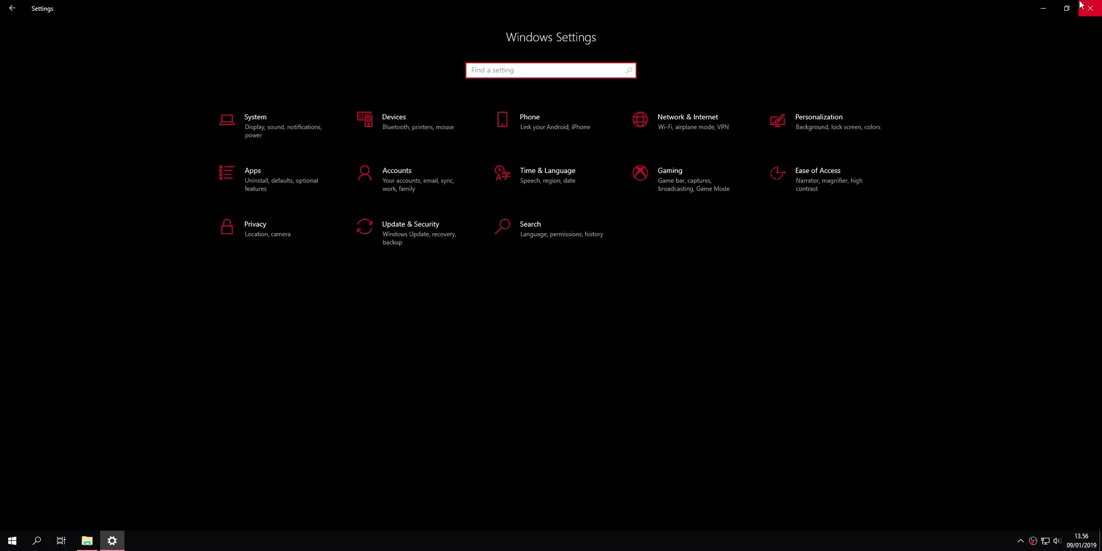
pyautogui.click(1089, 3)
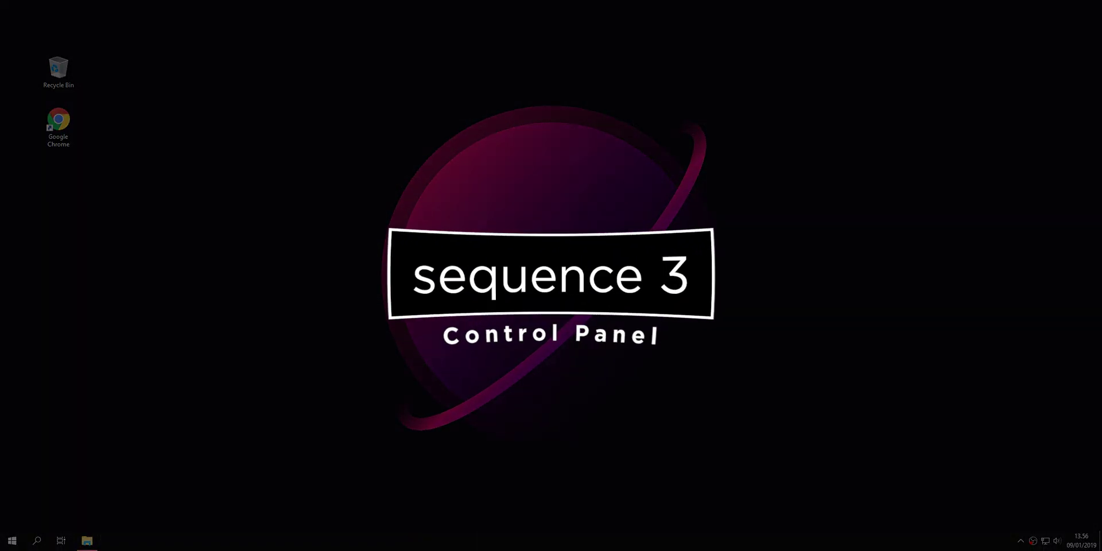